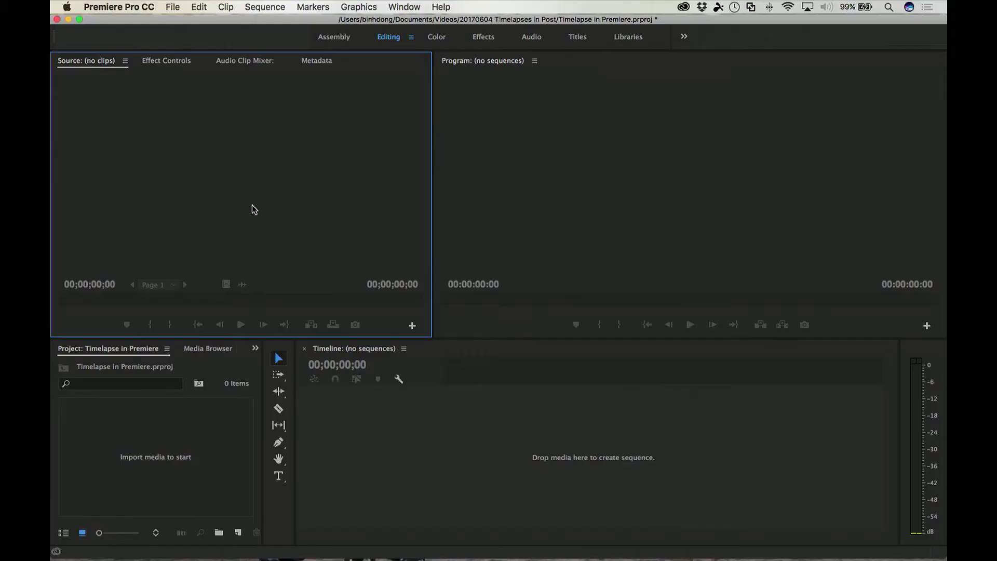
- Import the Bridge, Cars, Clouds, Love and Otakon folders into the project
double_click(170, 433)
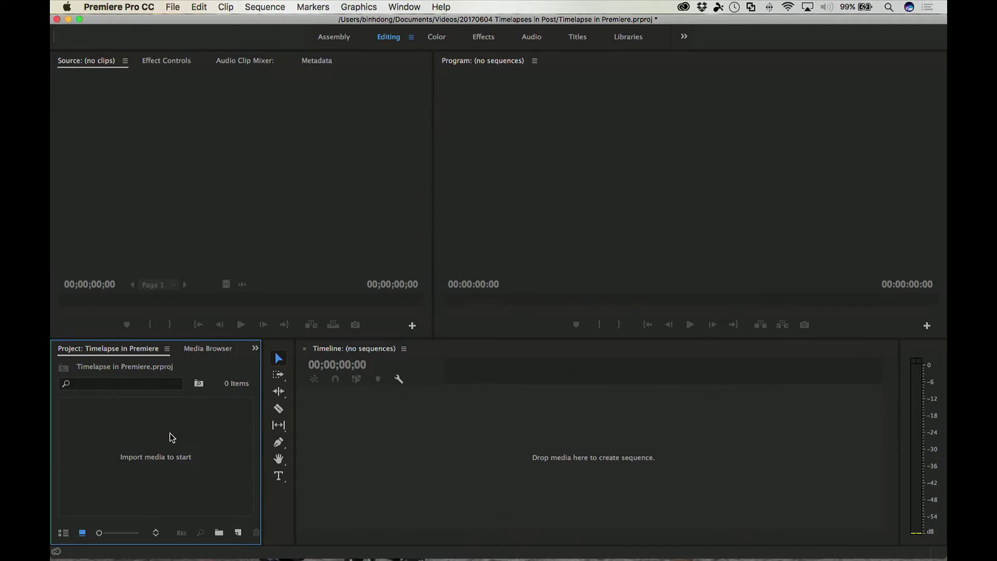
click(375, 187)
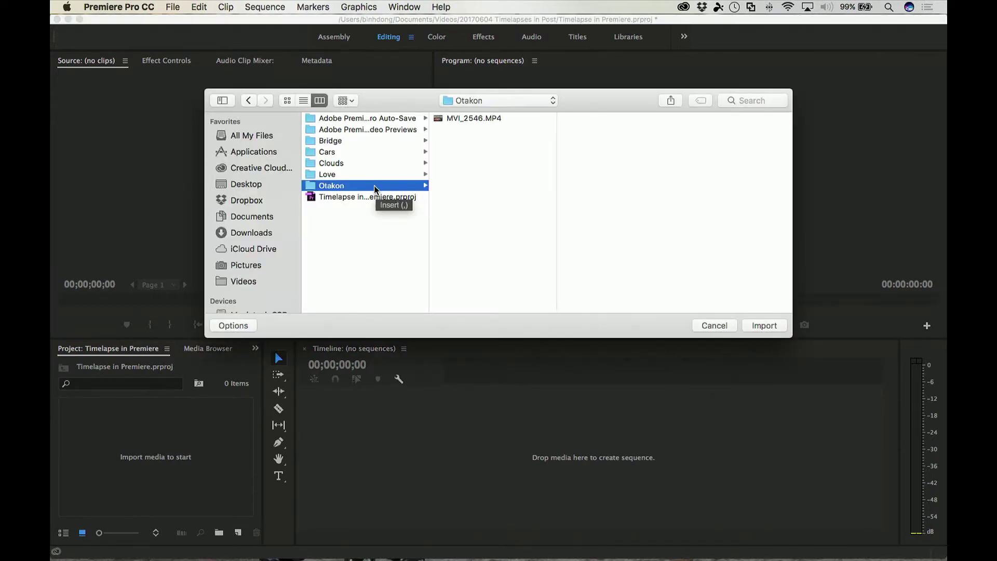
shift+click(355, 145)
click(766, 326)
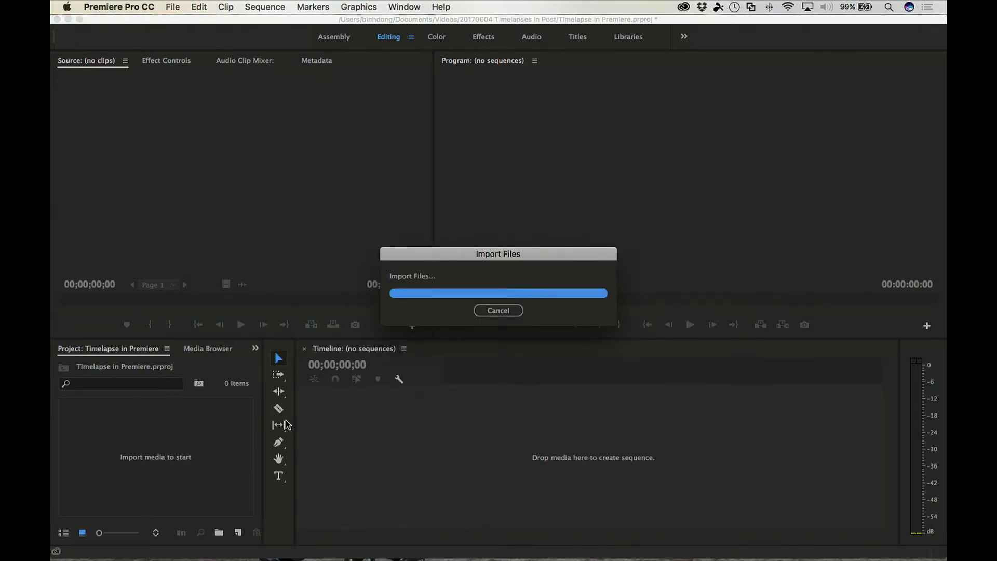
- Open the Cars bin and create a new sequence from the Cars Straight Video clip
click(211, 465)
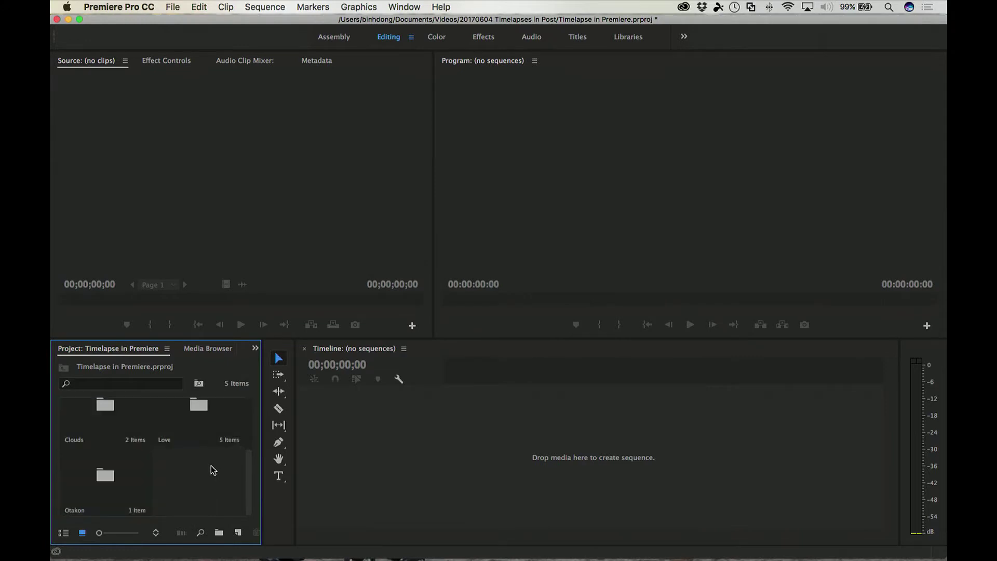
scroll(208, 466, up, 2)
double_click(197, 430)
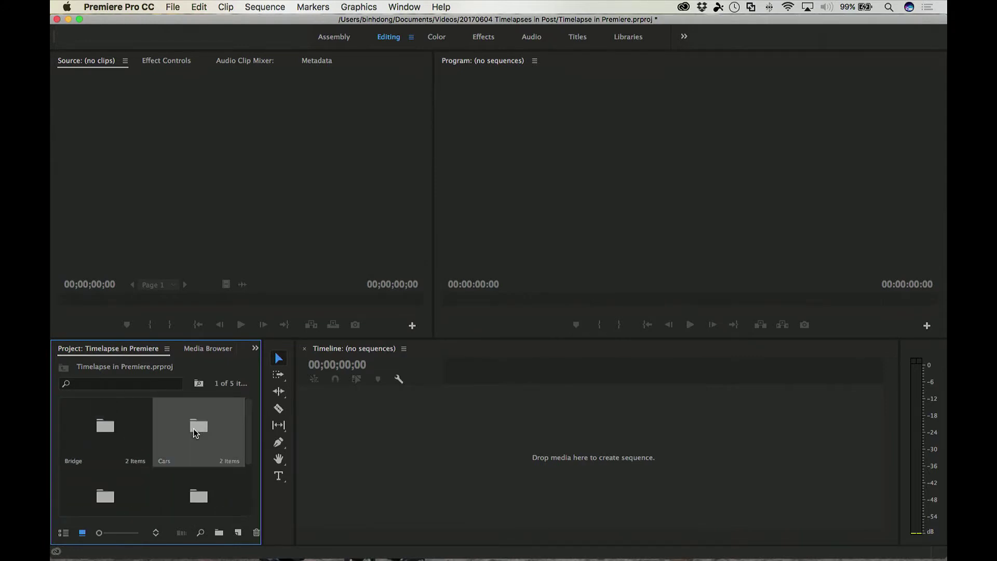
click(187, 171)
drag(187, 171, 423, 453)
- Play back the Cars Straight Video sequence at several points, including at increased playback speed
click(474, 382)
key(space)
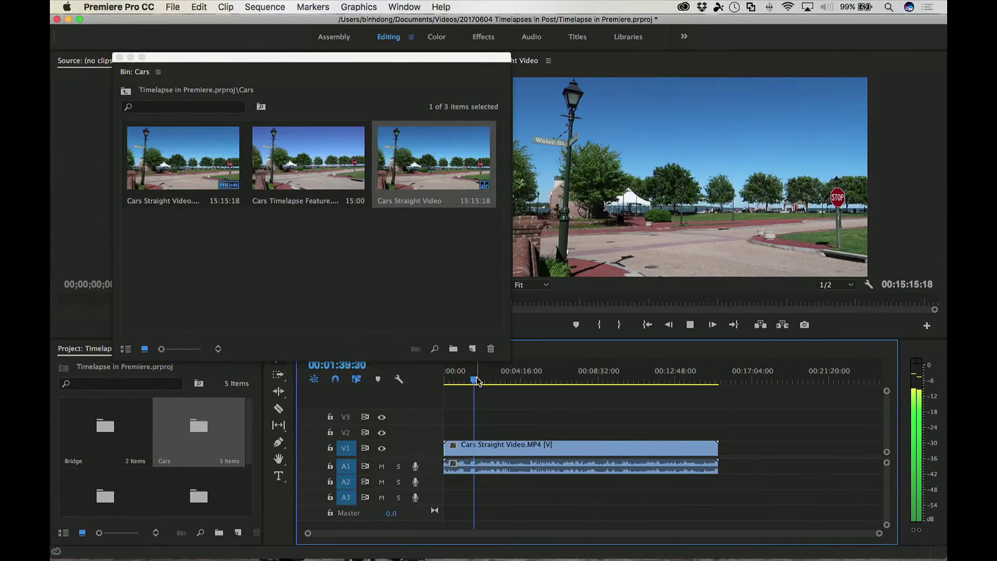
click(476, 381)
key(l)
key(l)
key(l)
key(l)
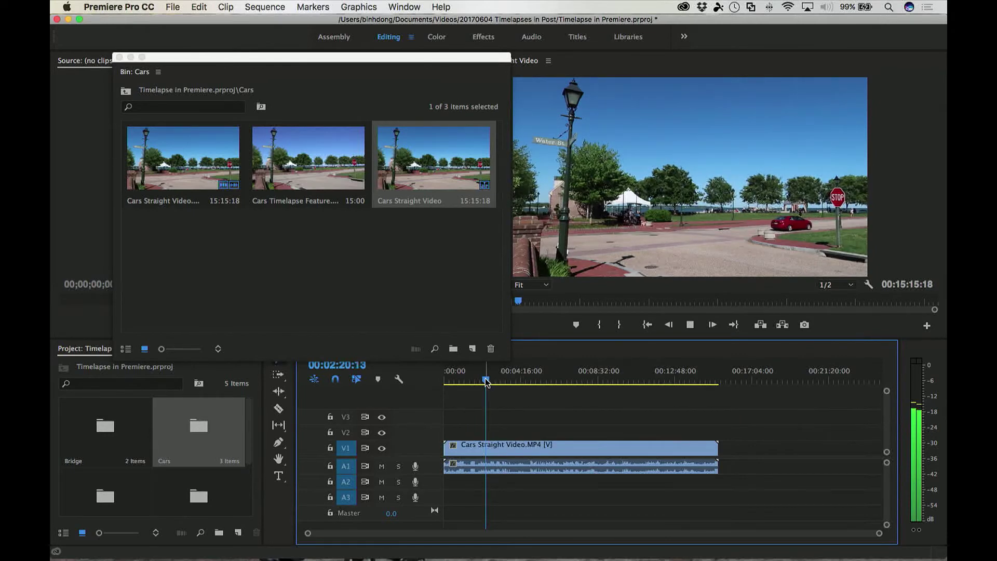
key(k)
click(526, 379)
key(l)
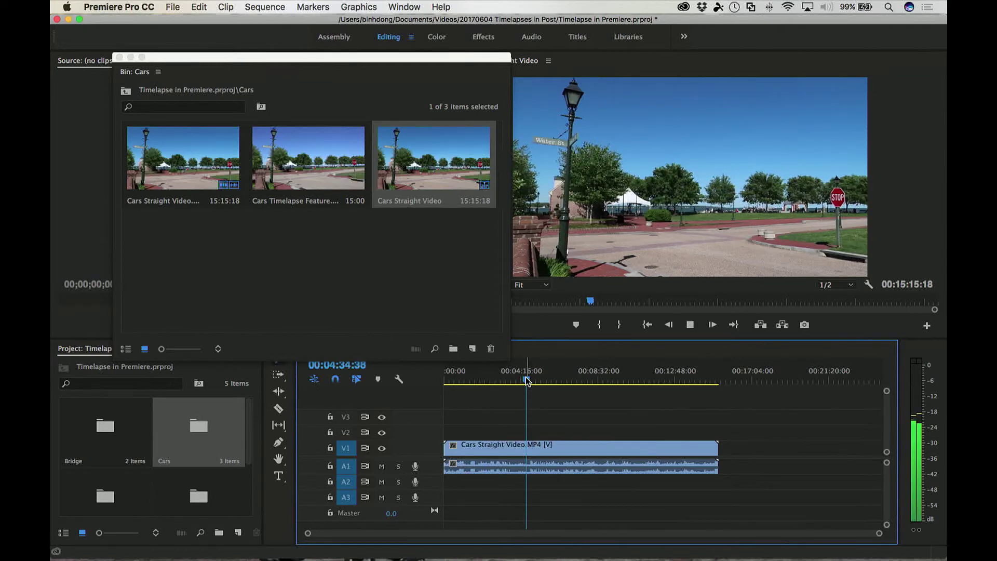
key(k)
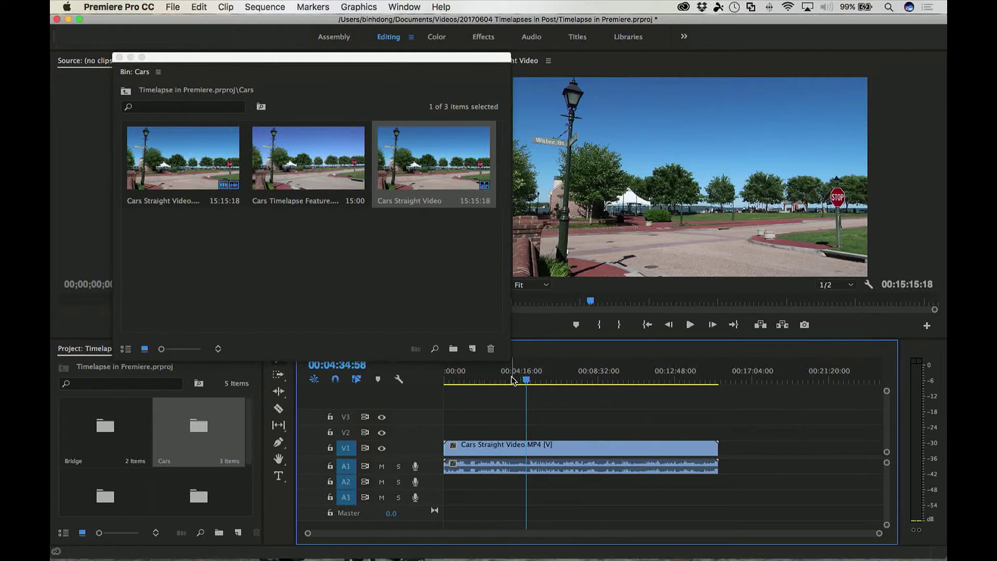
- Place the Cars Timelapse Feature clip on track V1 after the straight video, leaving a gap between them
click(305, 258)
click(292, 187)
drag(303, 182, 748, 447)
- Play back the added timelapse clip, check its duration, and undo its placement in the sequence
click(744, 379)
drag(744, 380, 746, 379)
key(space)
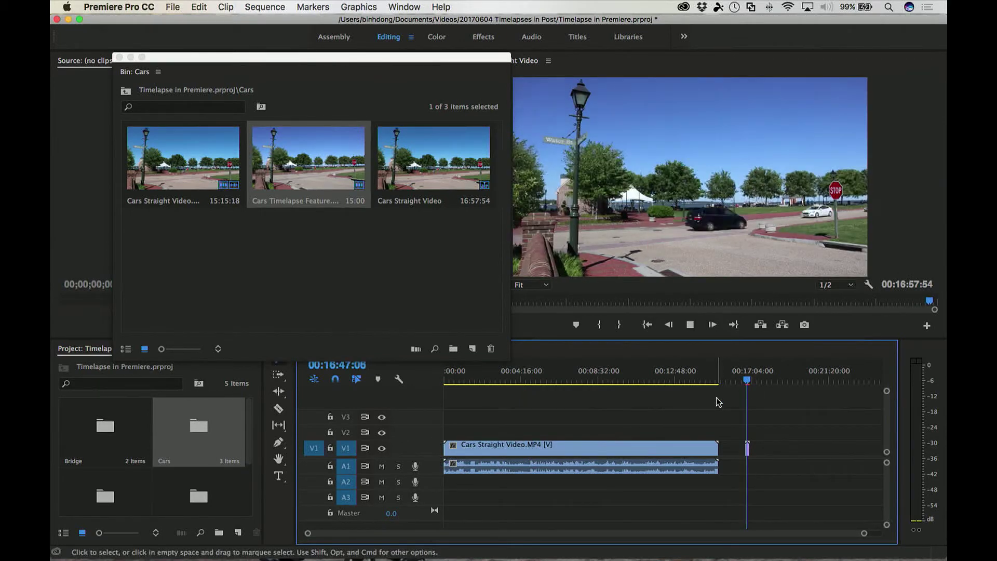
key(space)
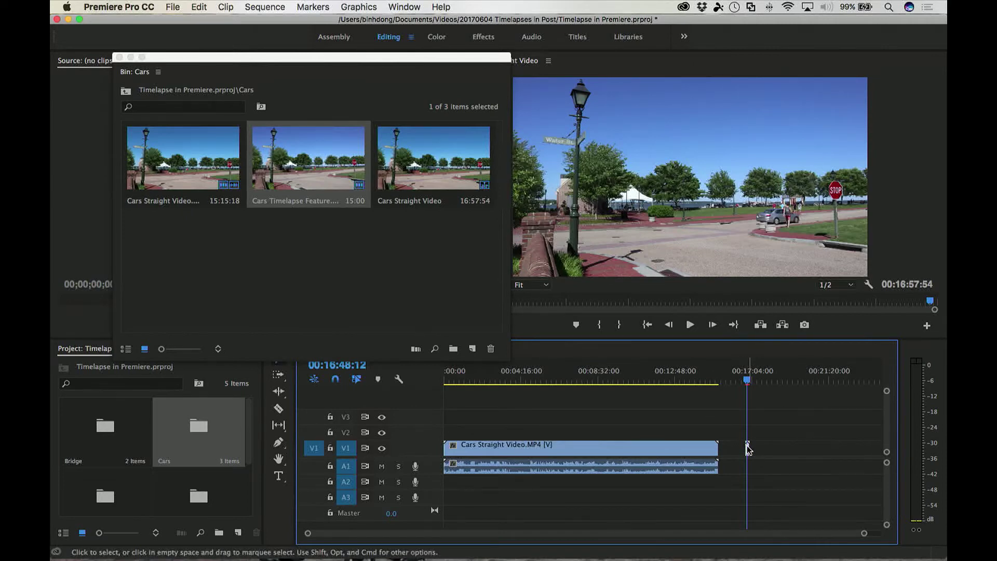
mouse_move(748, 450)
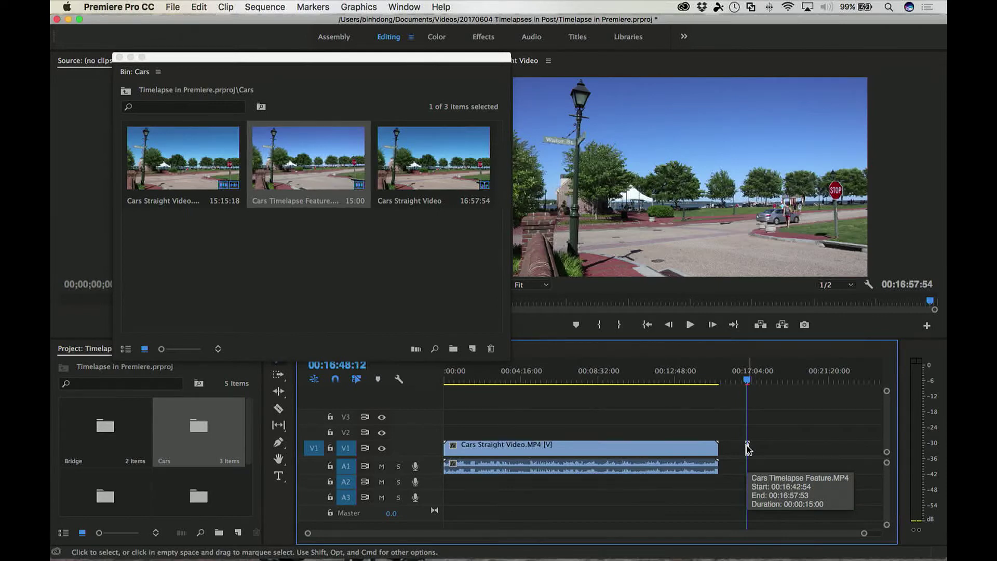
key(super+z)
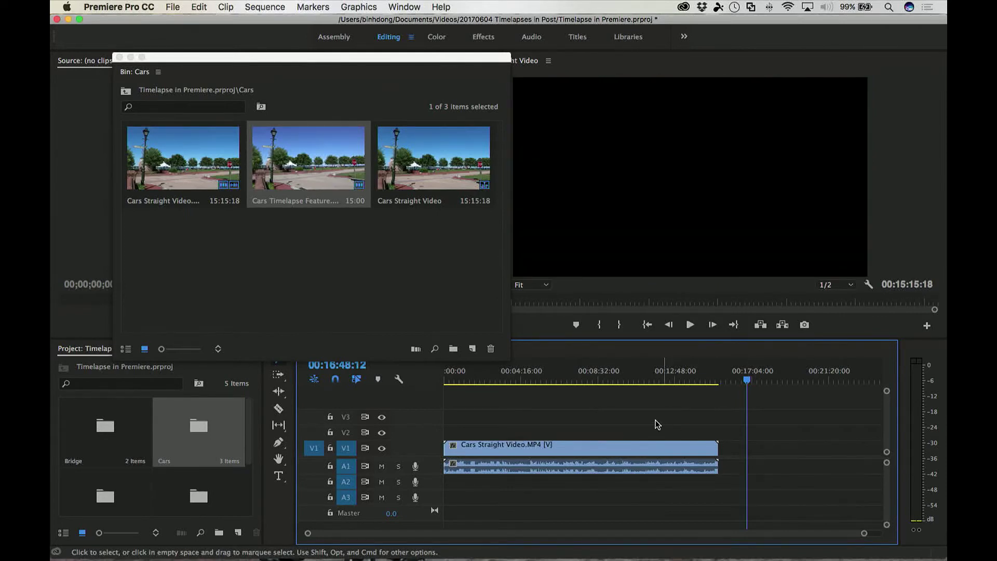
- Close the Cars bin window and delete only the audio of the Cars Straight Video clip from track A1
click(119, 57)
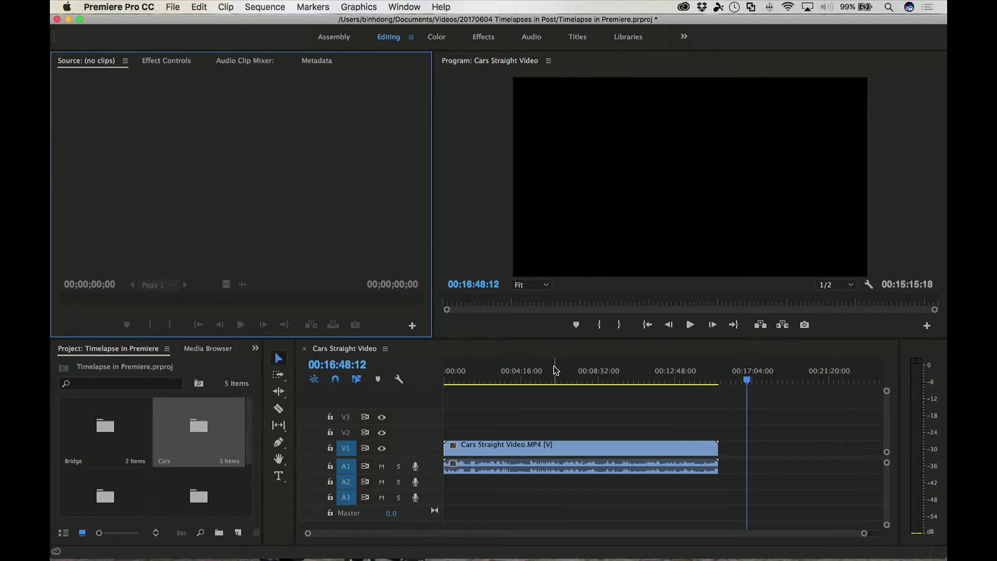
click(559, 419)
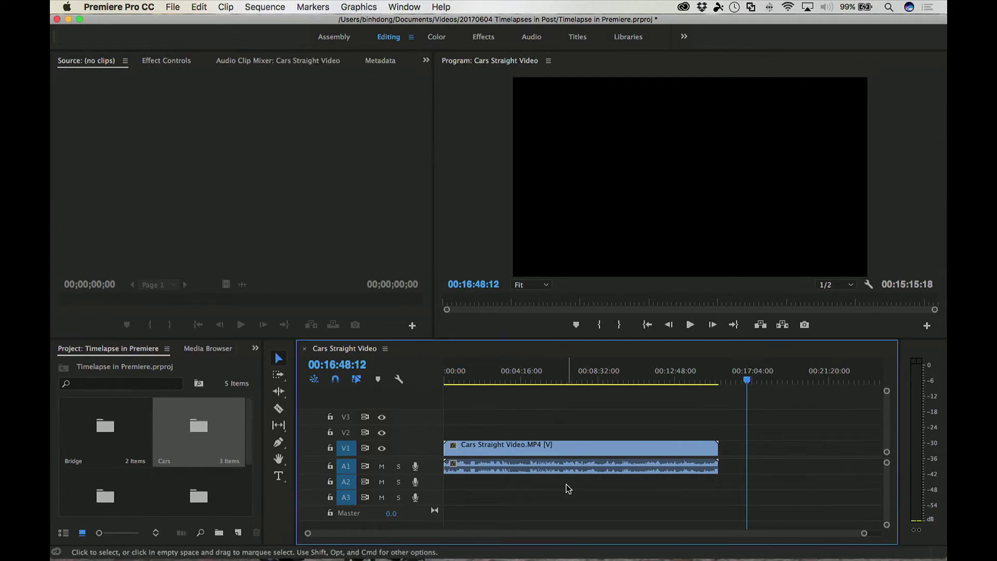
click(569, 466)
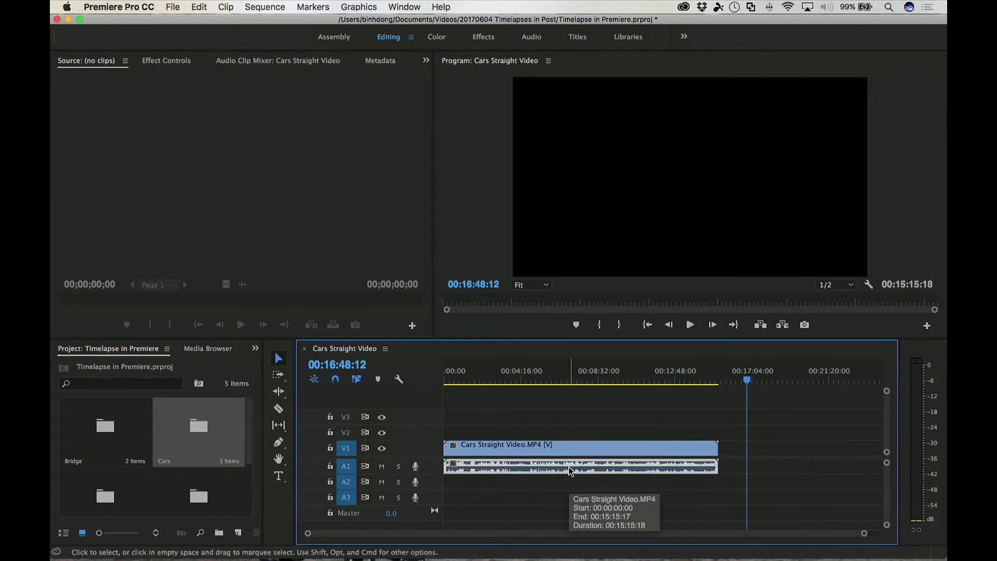
click(596, 436)
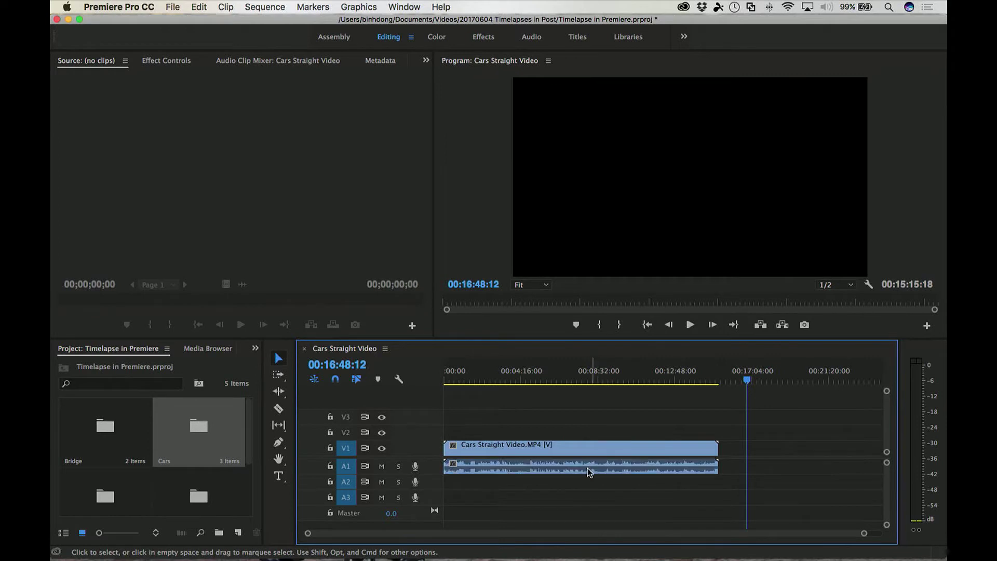
click(587, 466)
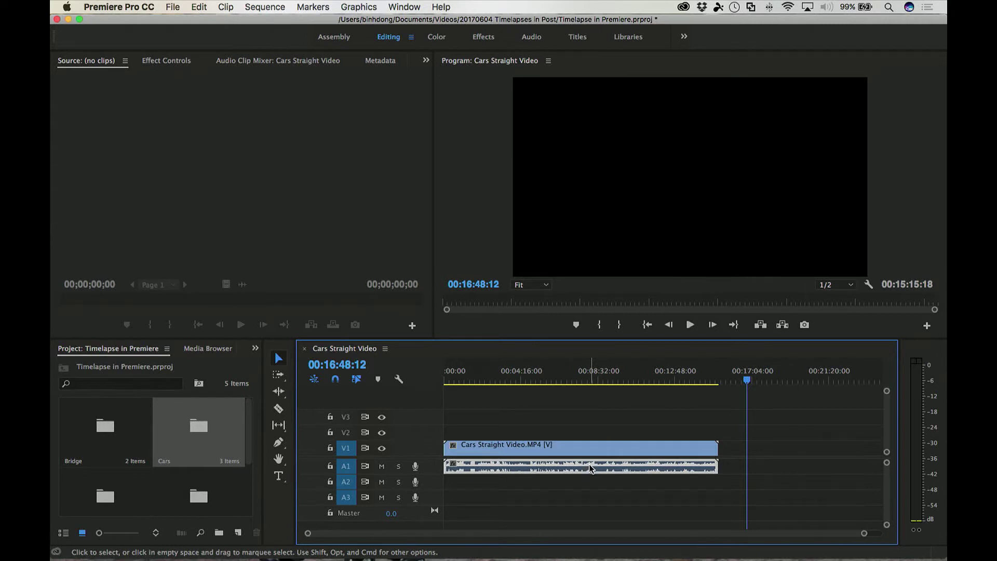
key(Delete)
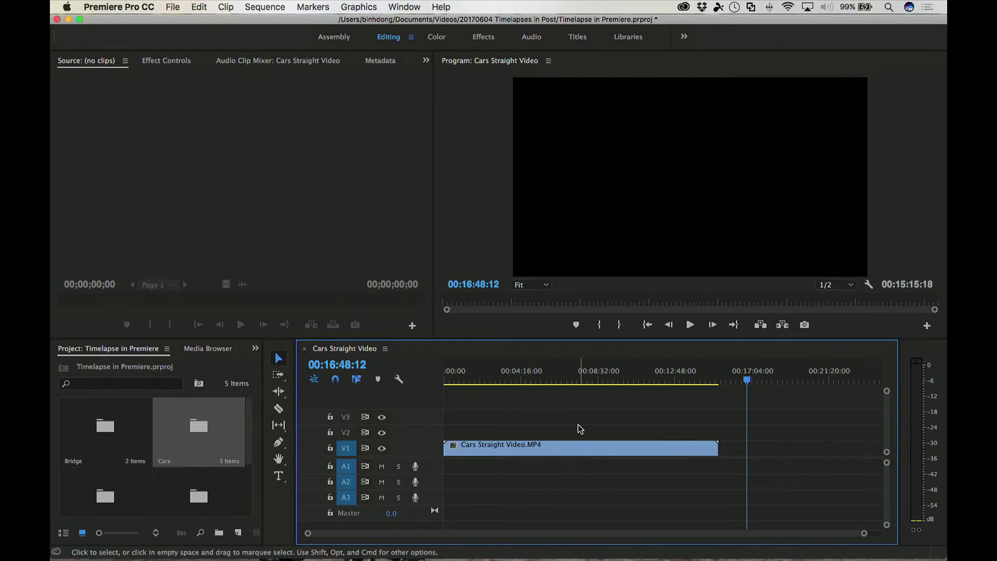
- Set the speed of the Cars Straight Video clip to 200% with Ripple Edit, Shifting Trailing Clips enabled
drag(545, 373, 580, 379)
right_click(592, 448)
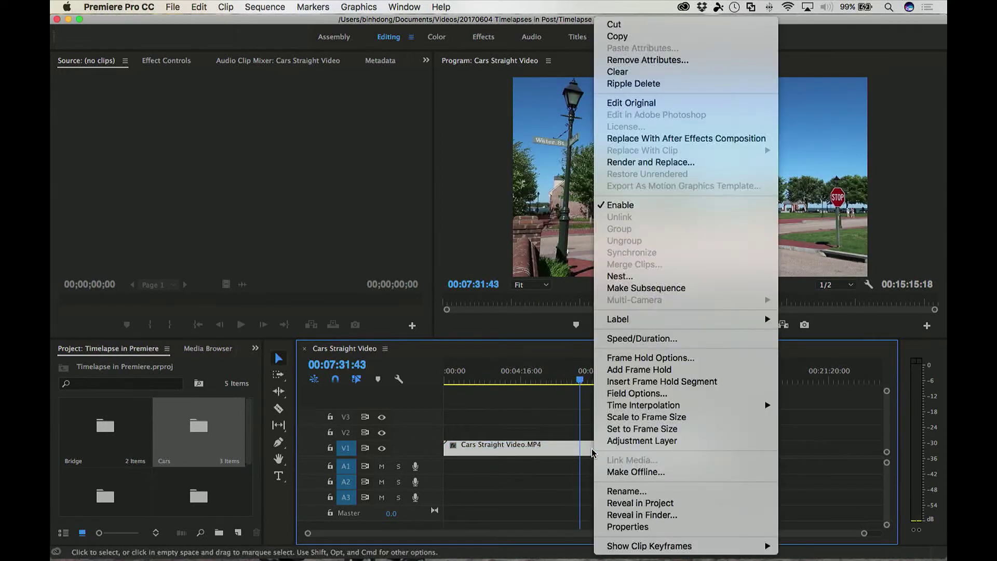
click(638, 341)
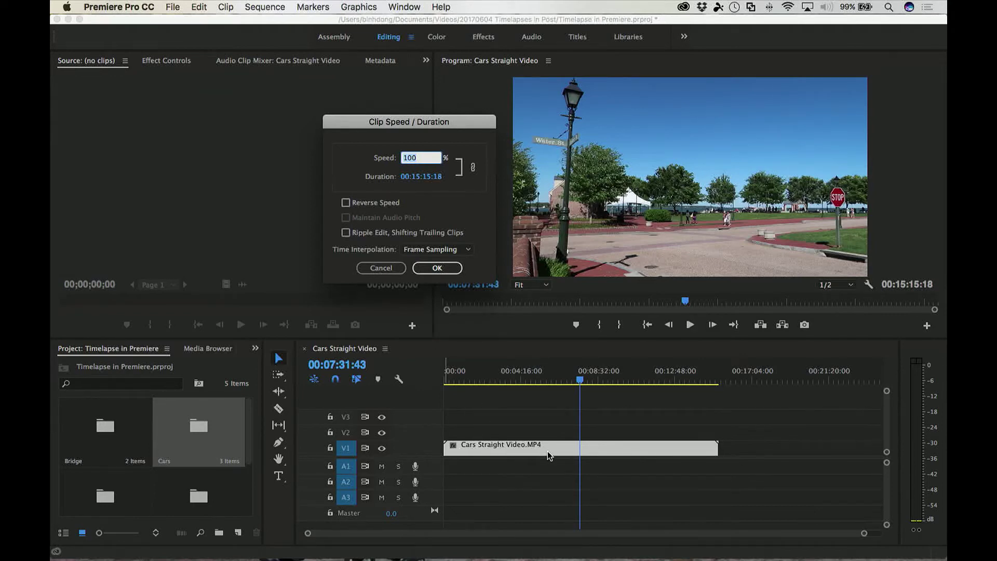
mouse_move(548, 451)
key(Return)
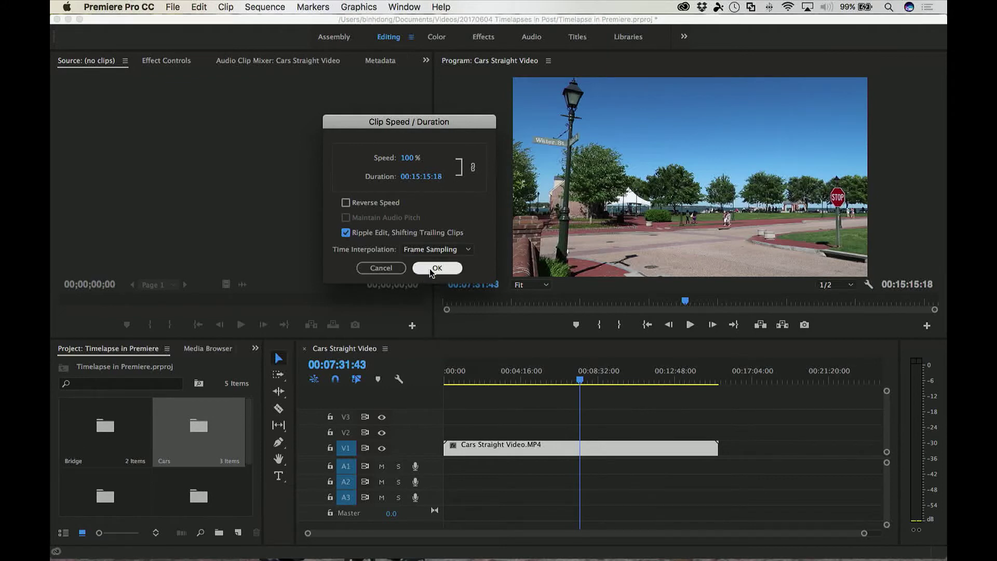
click(408, 158)
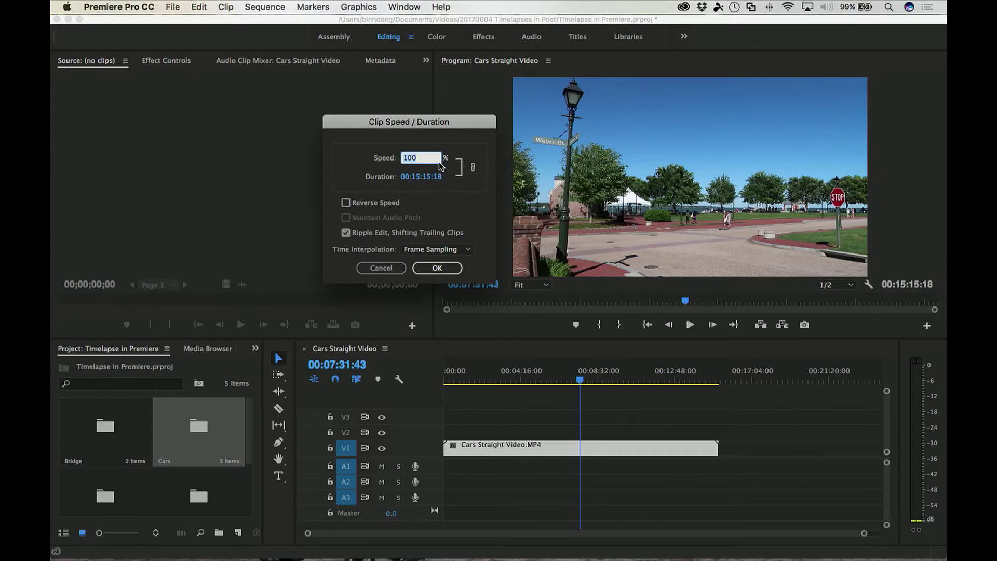
text(200)
key(Return)
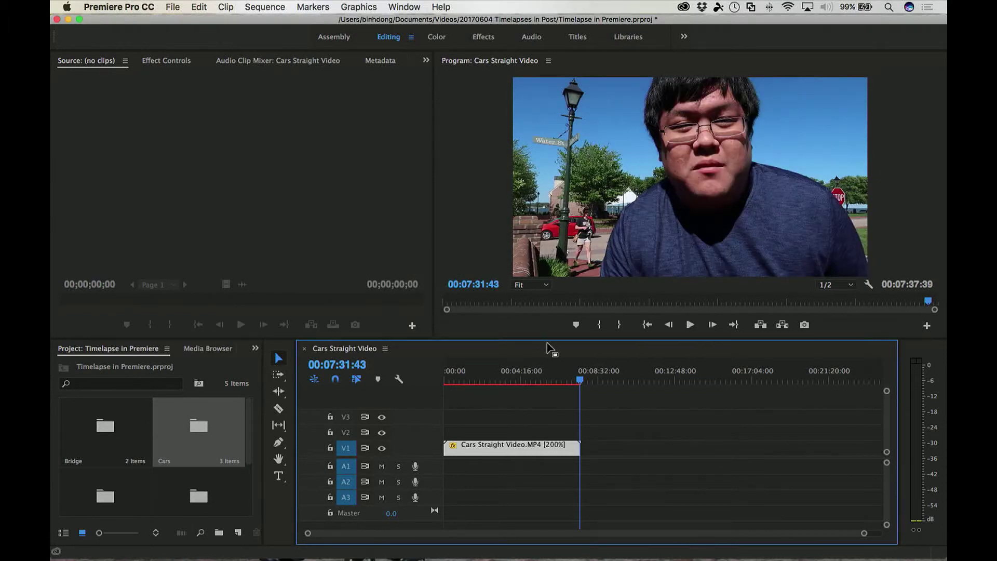
- Play back the 200% speed clip from about 00:02:35 to check its motion
click(489, 380)
drag(491, 380, 490, 380)
key(space)
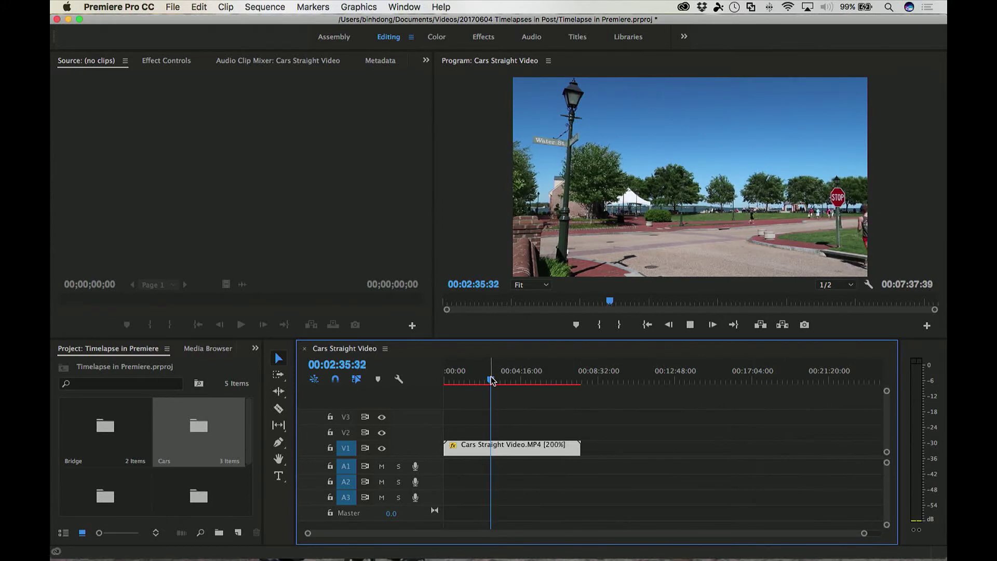
key(space)
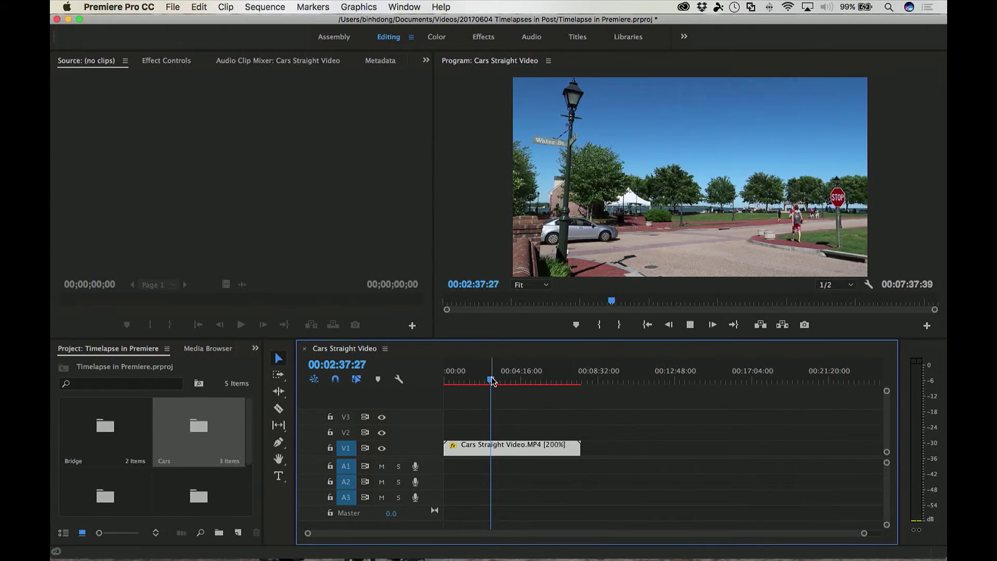
- Set the speed of the Cars Straight Video clip to 500%
right_click(519, 448)
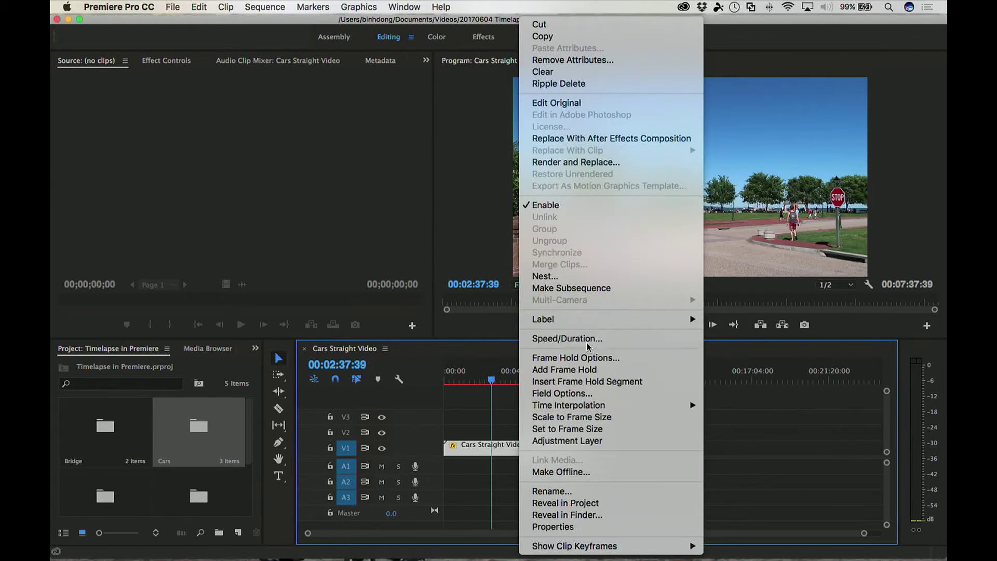
click(567, 338)
text(200)
key(BackSpace)
key(BackSpace)
key(BackSpace)
text(500)
key(Return)
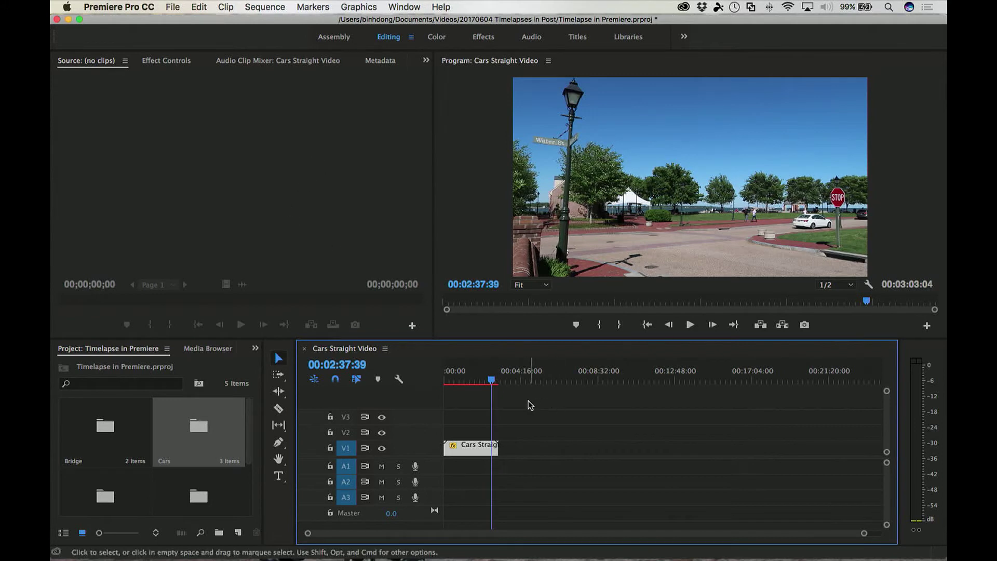
- Play back the 500% speed clip from about 00:02:00 to check its motion
click(480, 380)
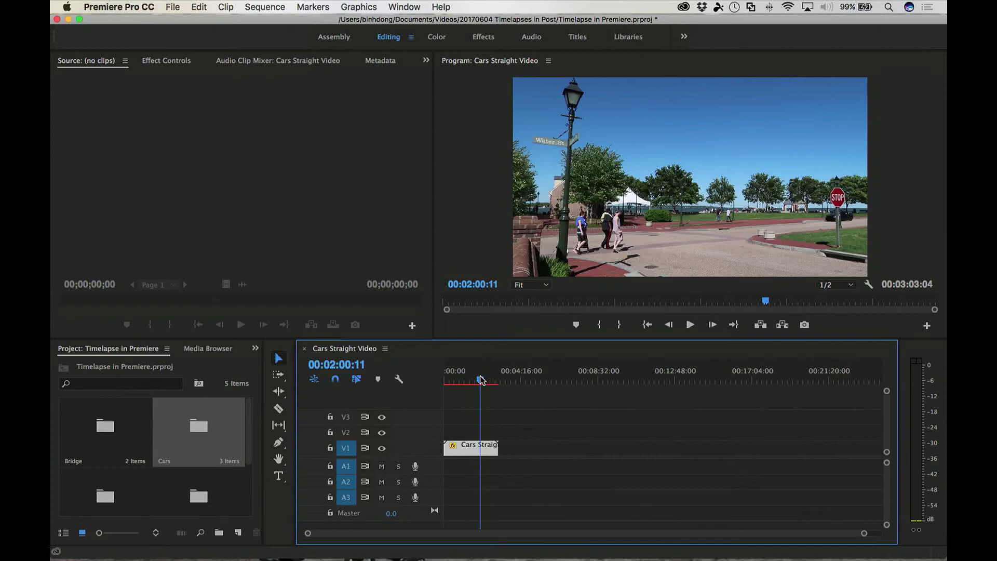
key(space)
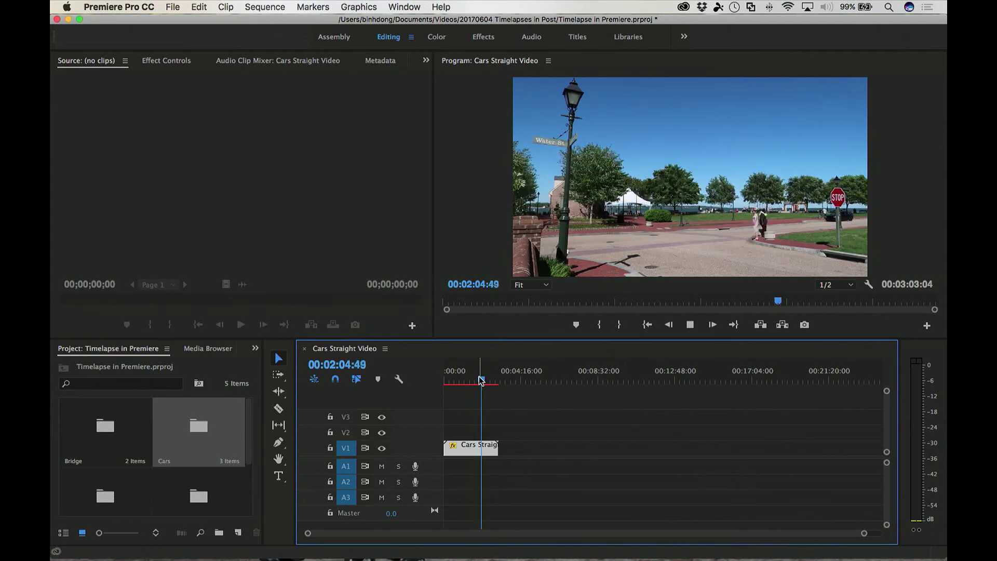
key(space)
- Reset the speed of the Cars Straight Video clip to 100%
right_click(476, 456)
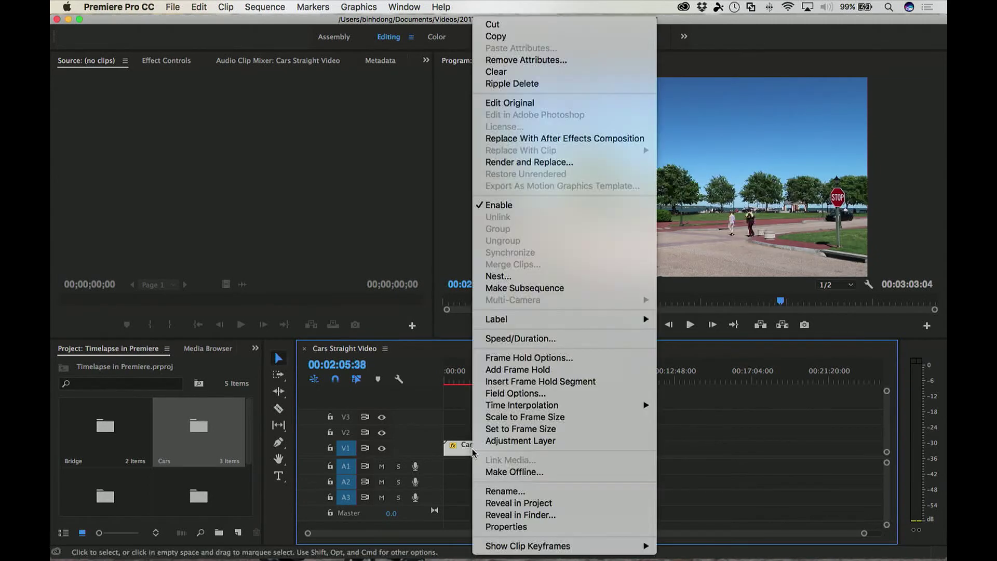
click(521, 338)
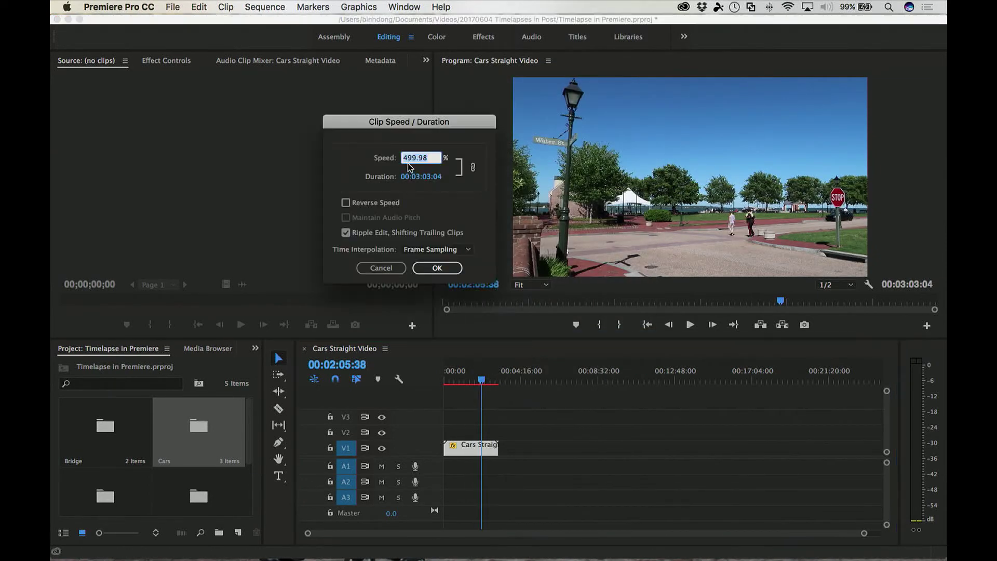
text(1.0600)
drag(436, 156, 364, 155)
click(410, 156)
text(00)
double_click(429, 158)
click(438, 158)
key(BackSpace)
key(BackSpace)
key(BackSpace)
key(BackSpace)
key(Return)
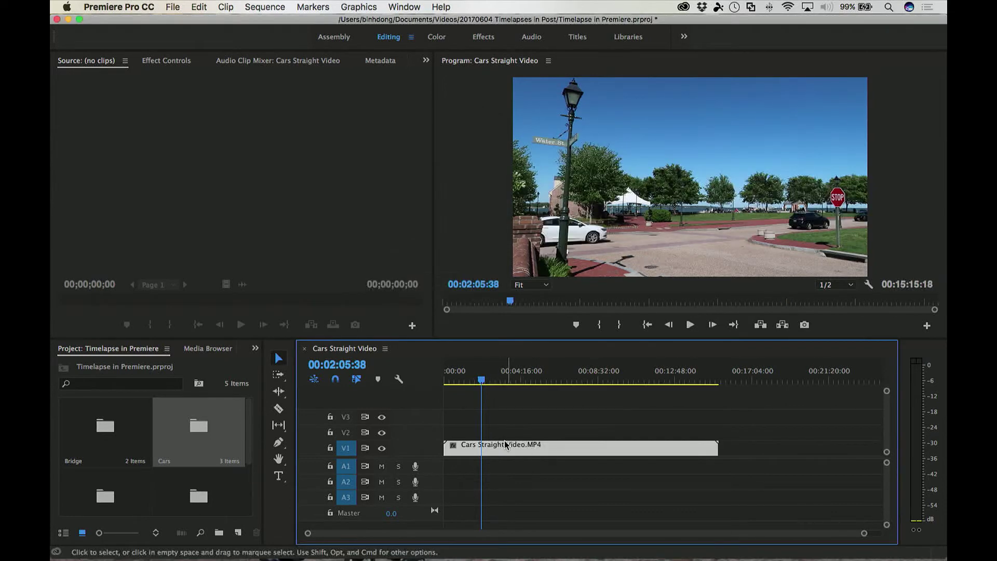
- Set the duration of the Cars Straight Video clip to 30 seconds (30:00), letting the speed adjust to match
right_click(503, 448)
key(super+r)
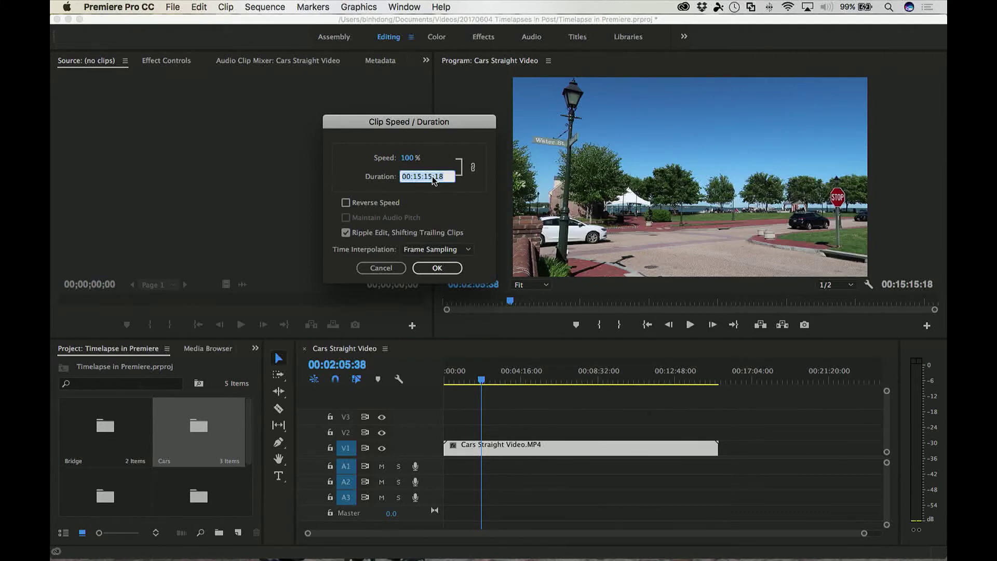
text(30:)
text(00)
click(438, 268)
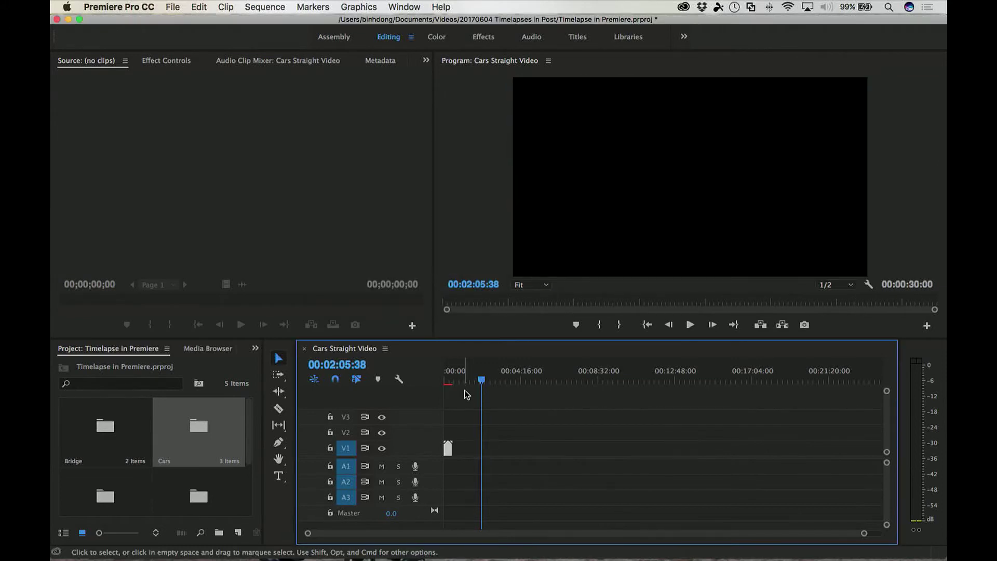
- Play back the 30-second Cars Straight Video clip from the start of the sequence to check its motion
key(backslash)
drag(466, 390, 412, 382)
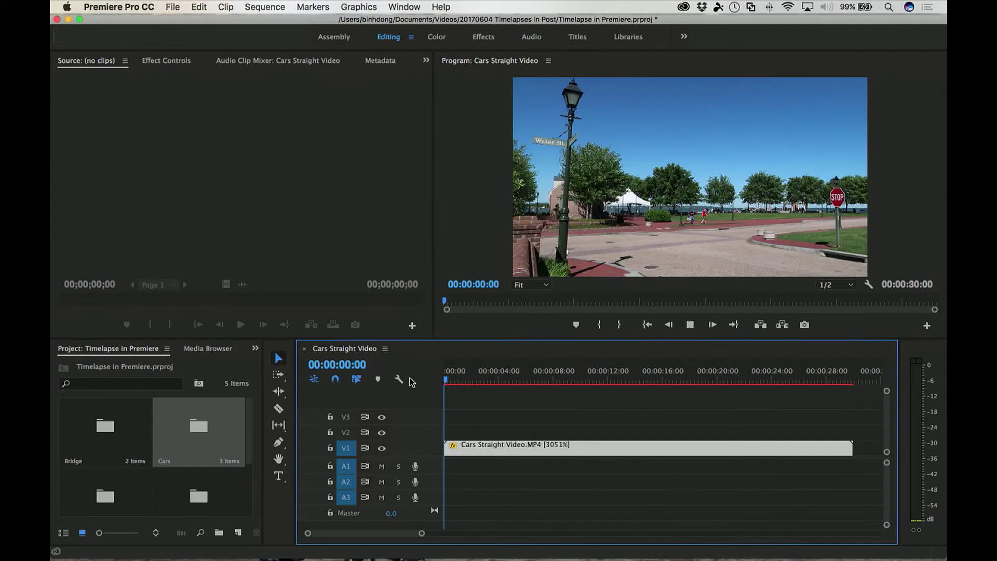
key(space)
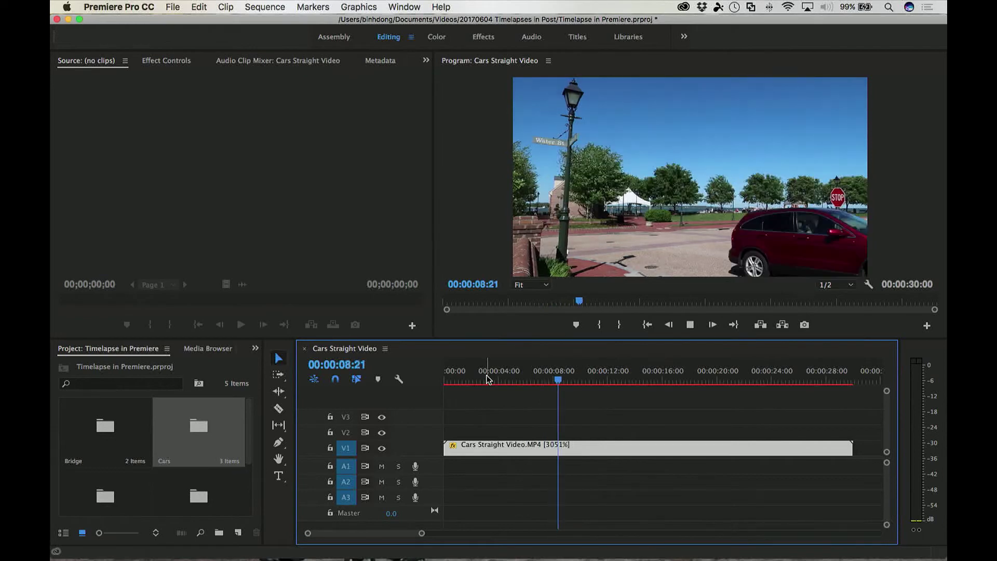
key(space)
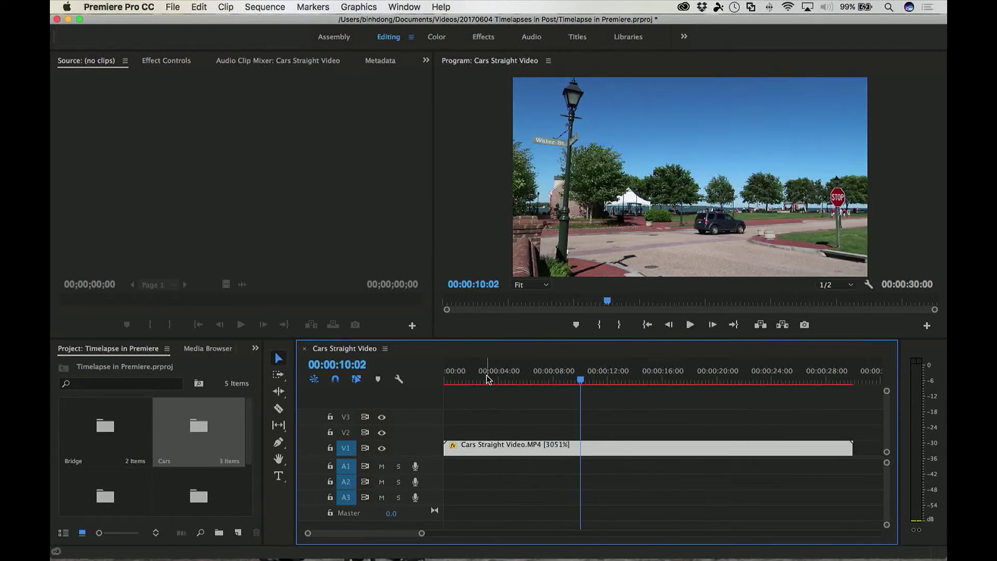
- Close the Cars Straight Video sequence and open the Clouds bin
click(305, 349)
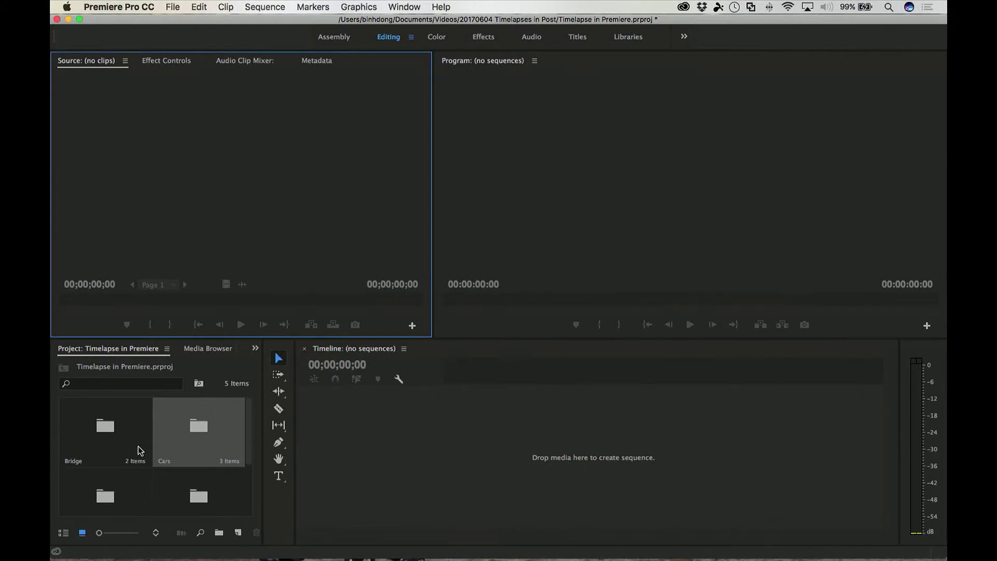
scroll(139, 448, down, 2)
scroll(139, 450, down, 1)
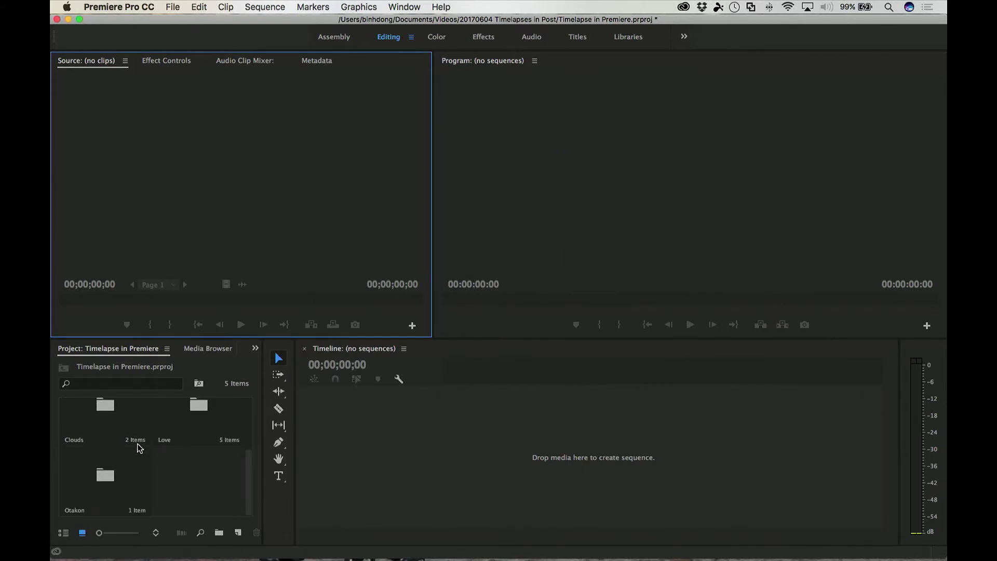
double_click(129, 408)
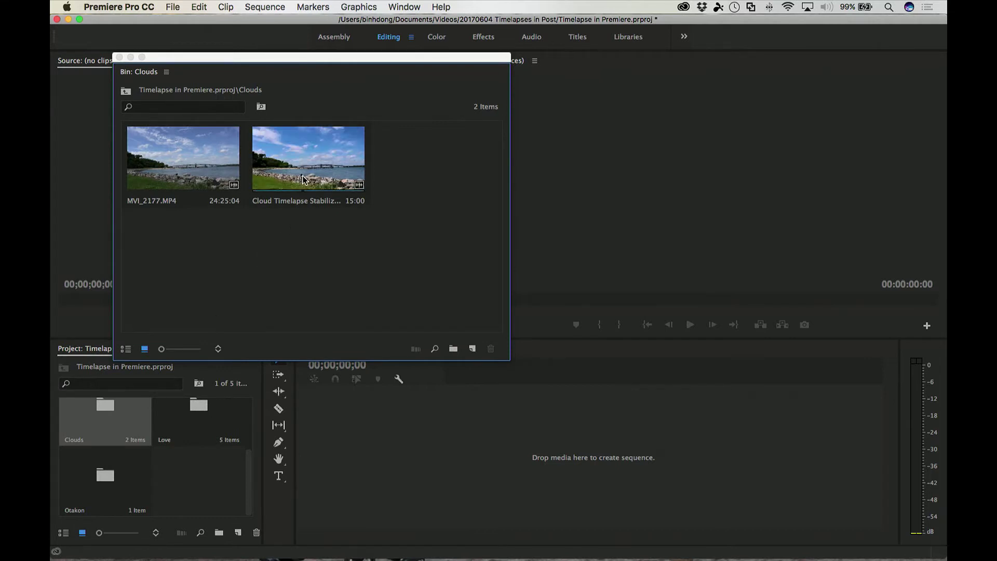
- Create a sequence from MVI_2177.MP4 and place the Cloud Timelapse Stabilized clip after it, leaving a gap between them
click(182, 168)
drag(172, 157, 405, 442)
drag(315, 169, 796, 457)
- Play back the Cloud Timelapse Stabilized clip from about 00:26:08 in the MVI_2177 sequence
click(791, 381)
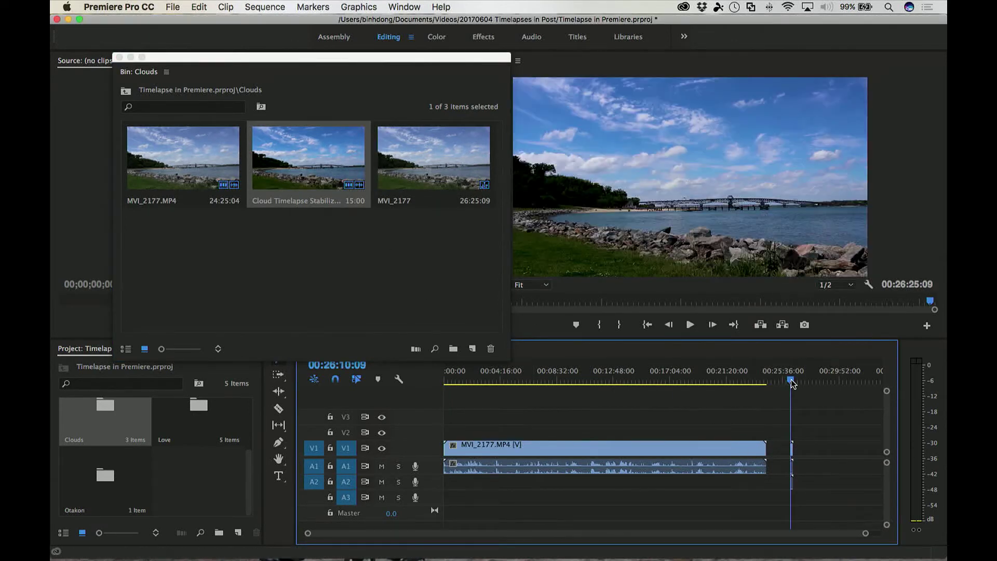
drag(791, 381, 789, 382)
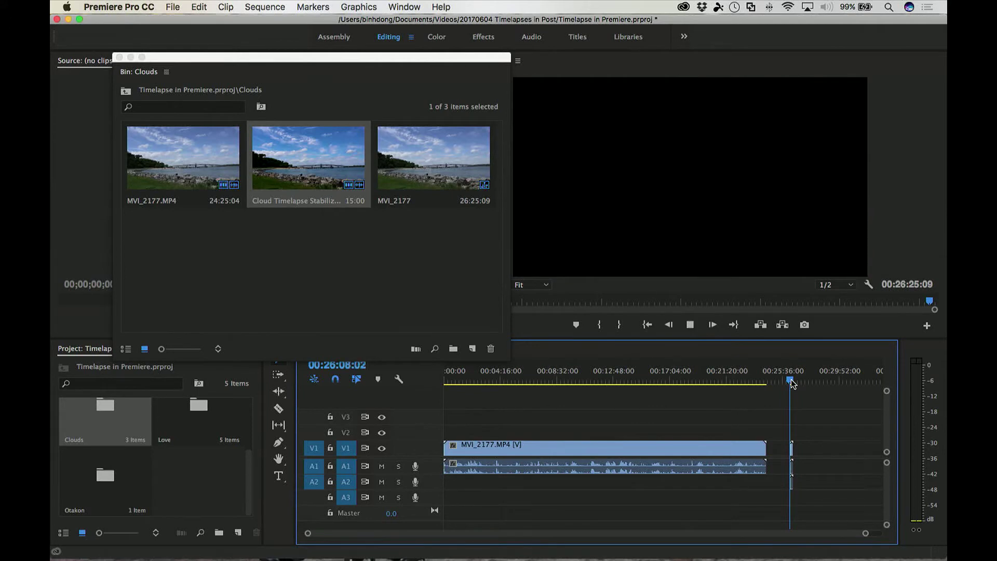
key(space)
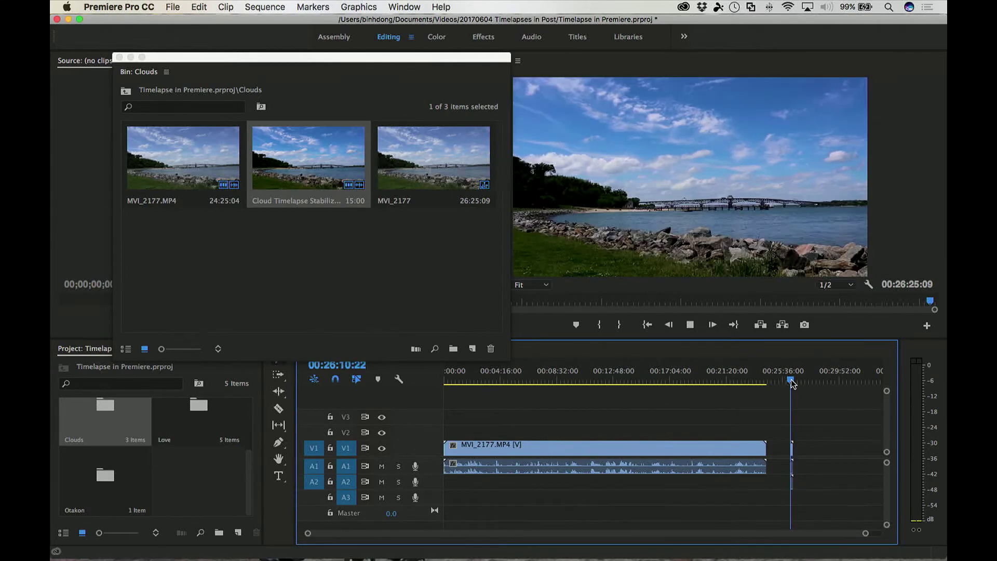
- Close the Clouds bin and ripple delete the gap between the two cloud clips
click(120, 57)
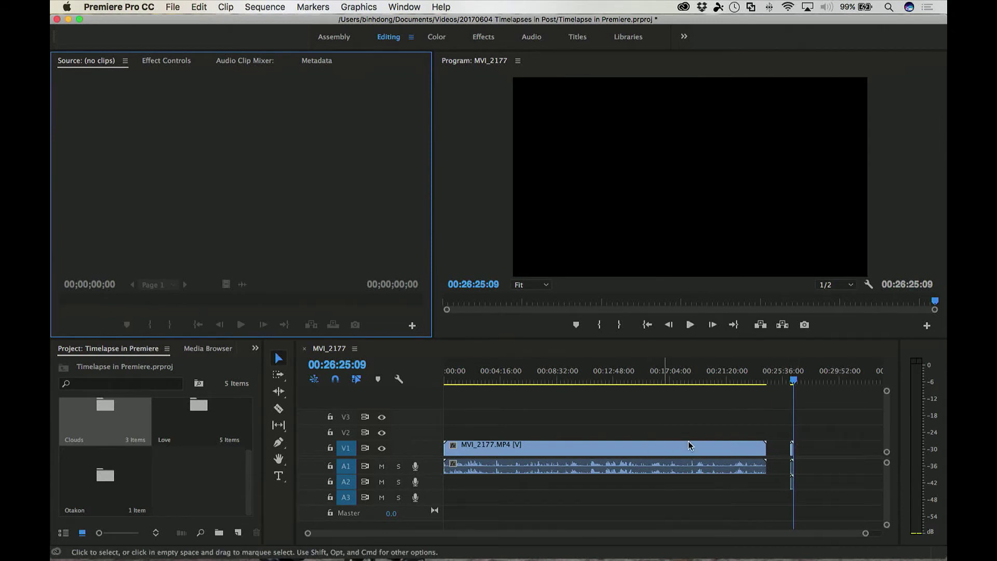
right_click(780, 452)
click(790, 462)
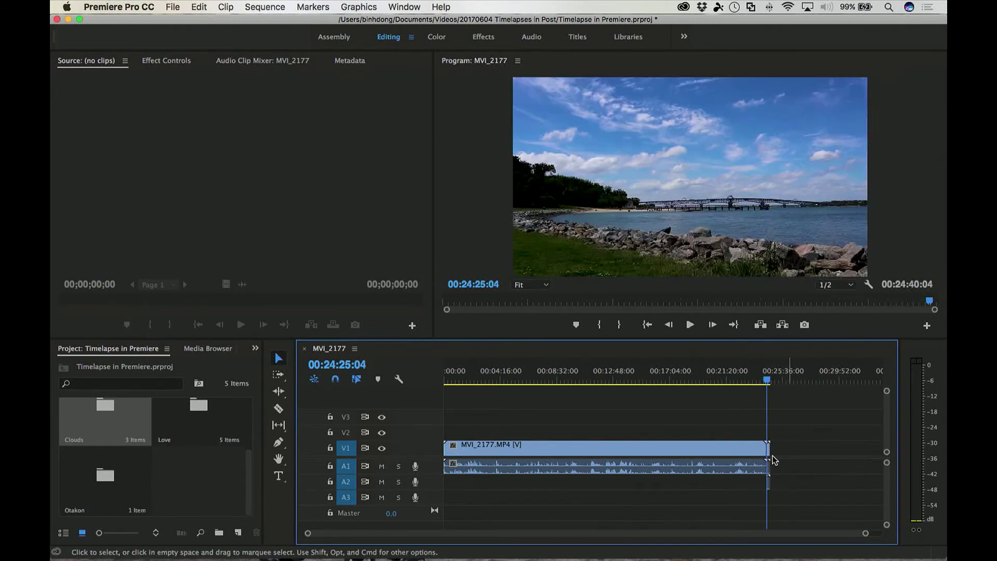
- Set the speed of the MVI_2177.MP4 clip to 200% with Ripple Edit, Shifting Trailing Clips turned off
drag(767, 380, 678, 379)
right_click(598, 450)
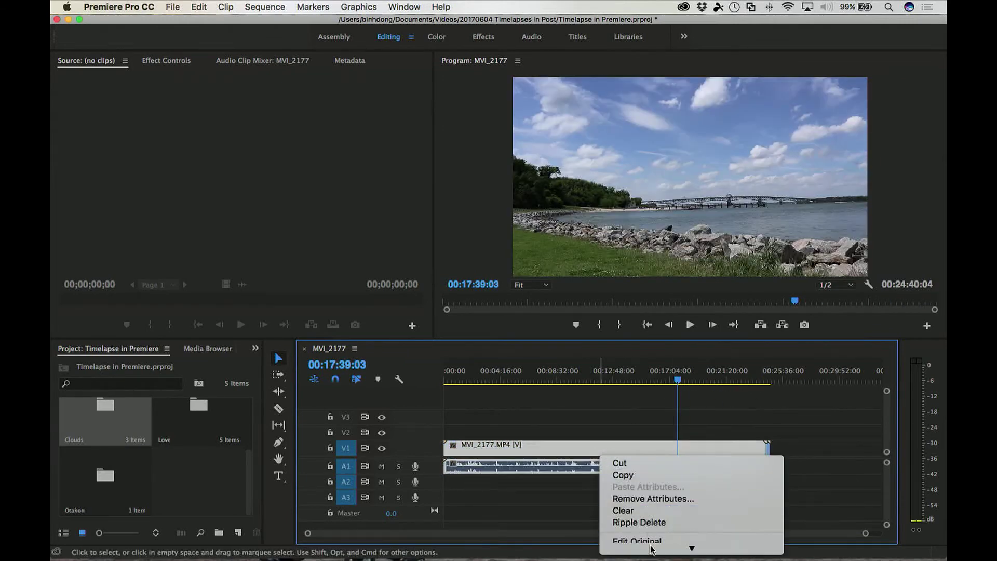
mouse_move(648, 554)
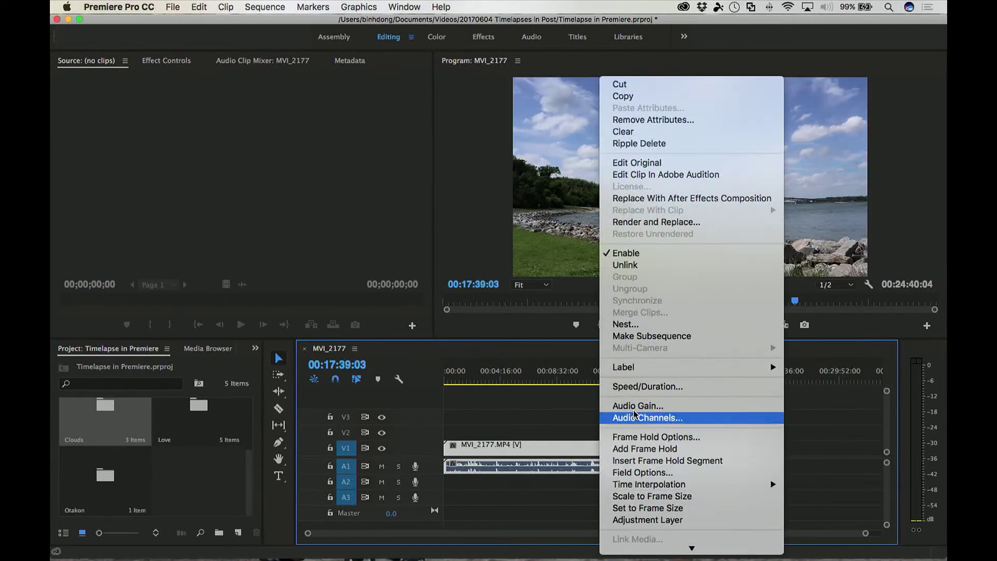
click(635, 389)
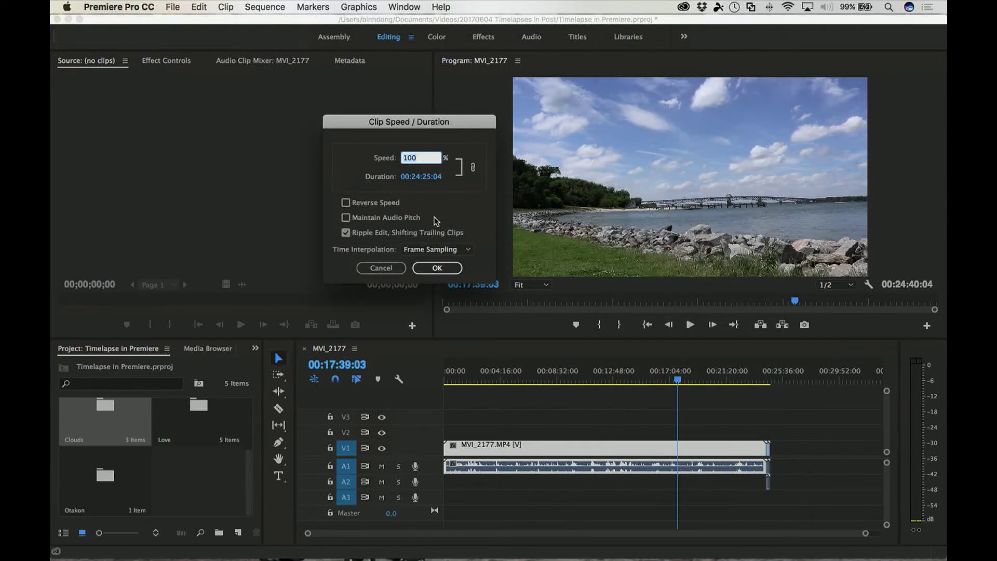
click(384, 233)
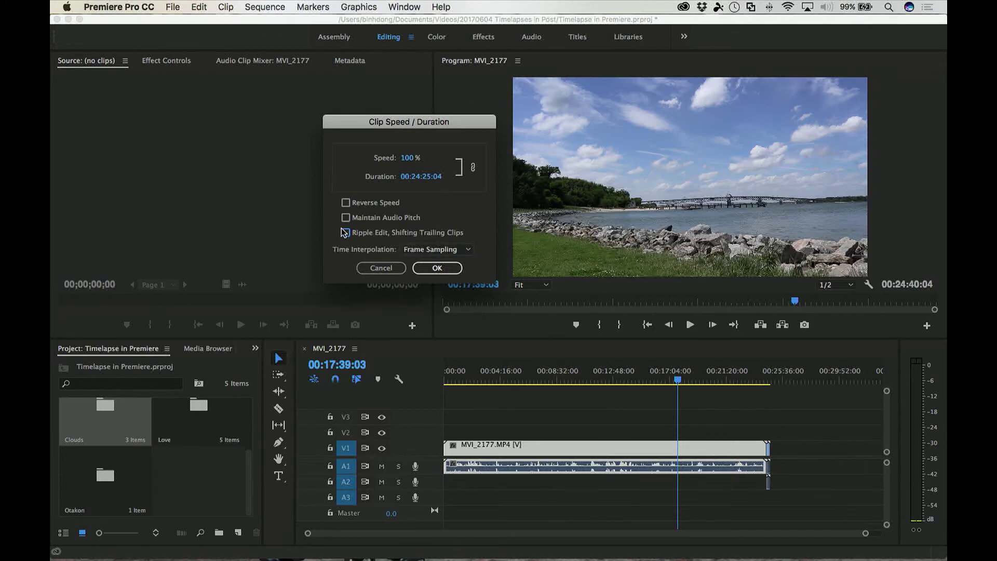
click(417, 157)
text(200)
key(Return)
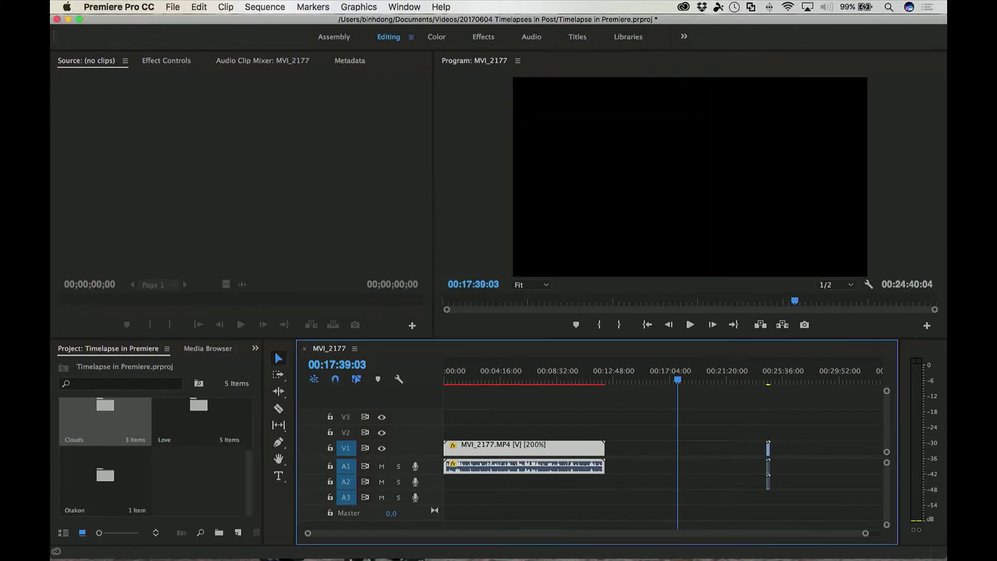
- Examine the gap between the two cloud clips and undo the 200% speed change
key(Left)
key(Left)
key(Left)
key(Left)
key(Left)
key(Left)
key(Left)
click(633, 458)
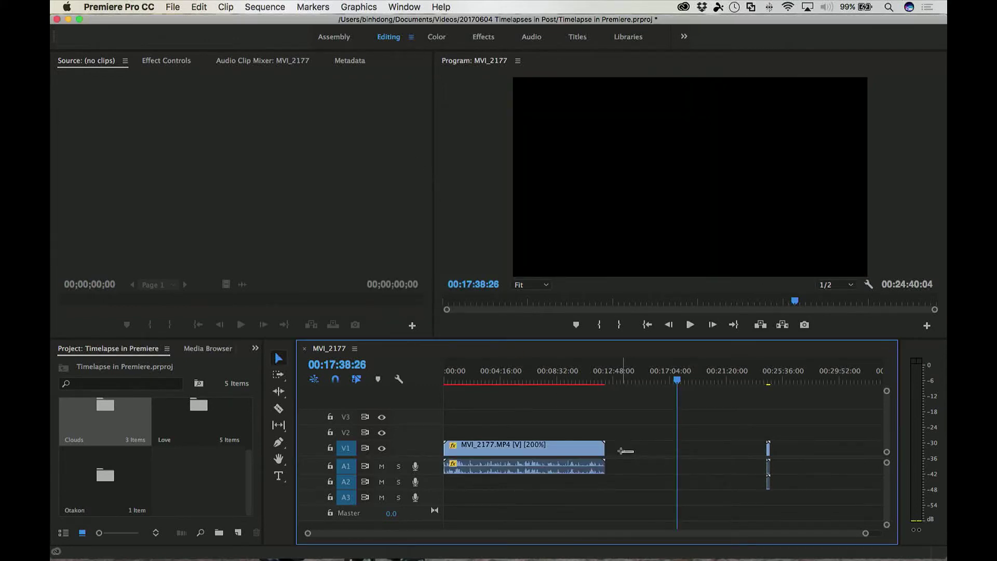
mouse_move(676, 381)
mouse_down()
mouse_move(641, 385)
mouse_move(710, 383)
mouse_move(622, 382)
mouse_move(719, 383)
mouse_move(622, 384)
mouse_move(695, 382)
mouse_move(641, 383)
mouse_move(671, 383)
mouse_up()
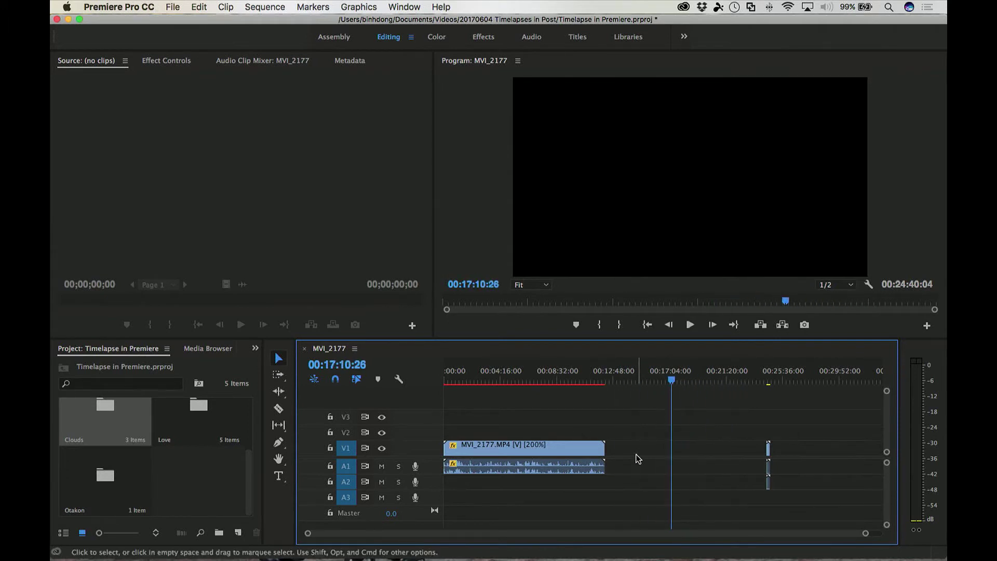
key(super+z)
- Set the speed of the MVI_2177.MP4 clip to 200% with Ripple Edit, Shifting Trailing Clips turned on
right_click(635, 456)
mouse_move(662, 552)
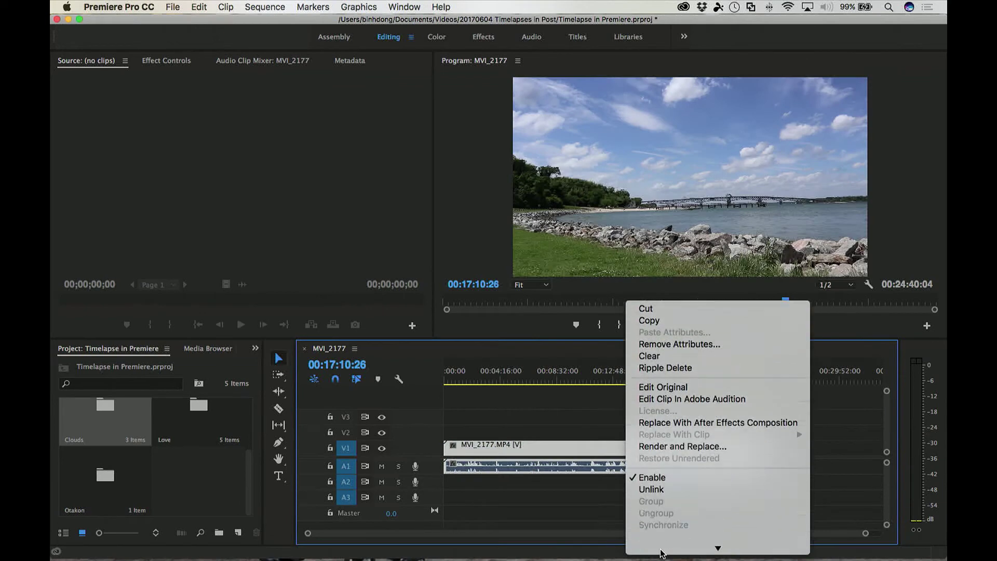
click(664, 493)
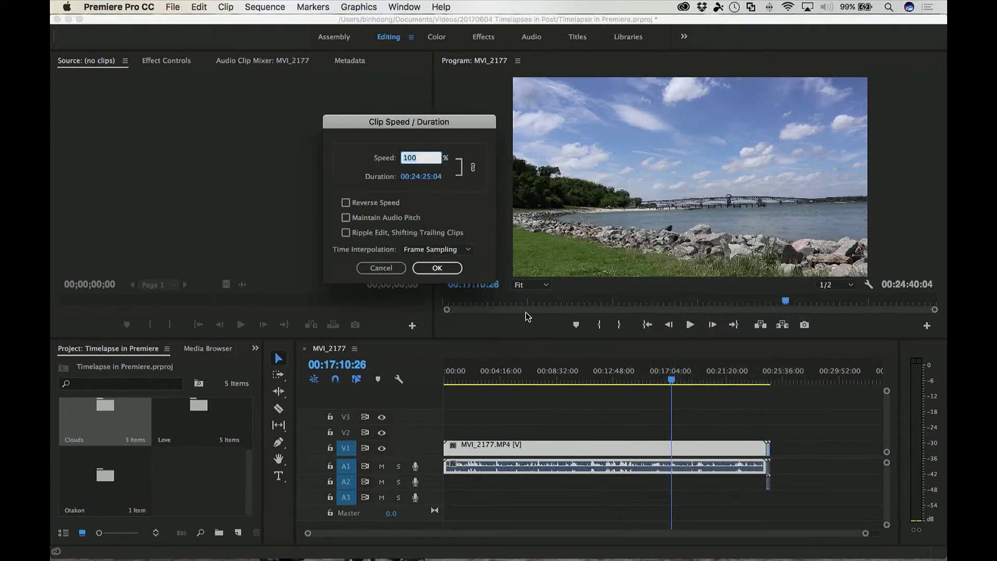
click(383, 232)
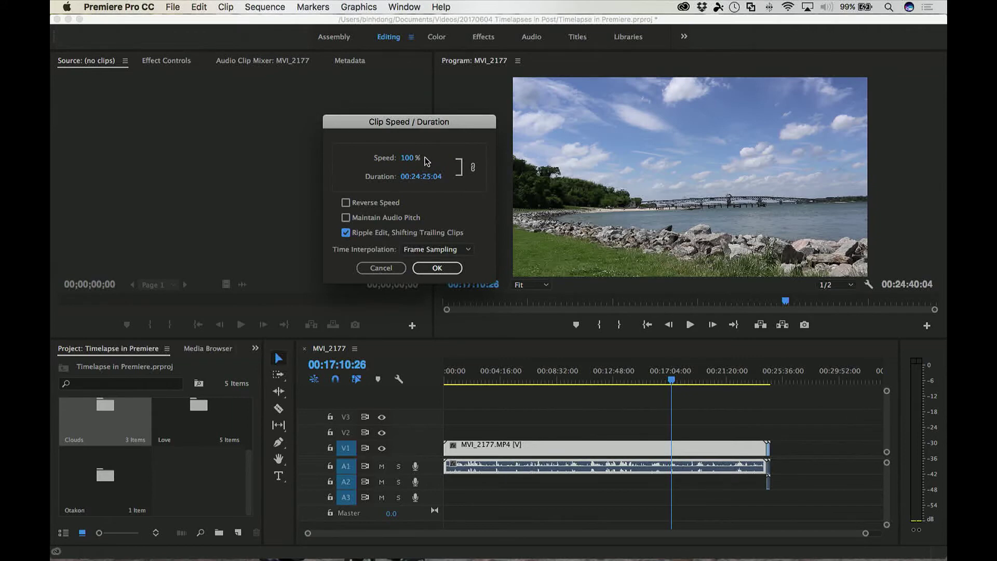
click(401, 157)
text(200)
key(Return)
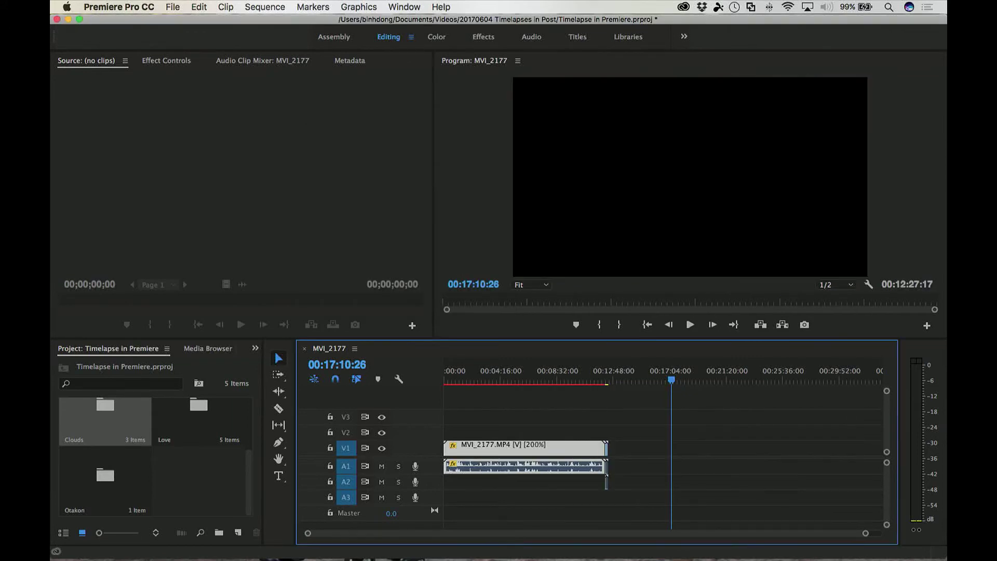
- Play back the 200% speed MVI_2177.MP4 clip from about 00:04:50 and from about 00:07:30
drag(561, 381, 510, 381)
key(space)
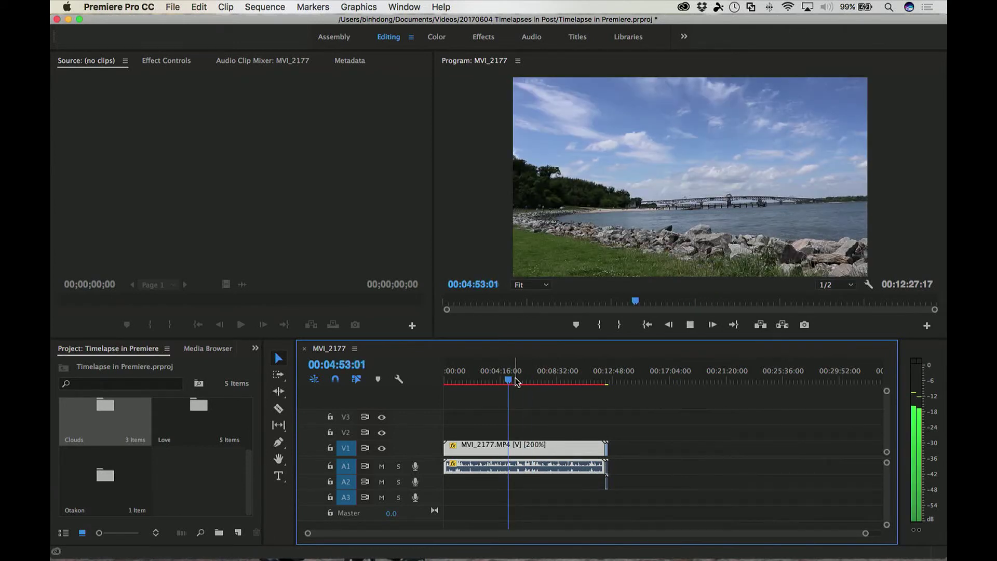
drag(512, 381, 545, 383)
key(space)
key(space)
- Set the duration of the MVI_2177.MP4 clip to 15 seconds (15:00), keeping Ripple Edit on
right_click(518, 444)
mouse_move(541, 544)
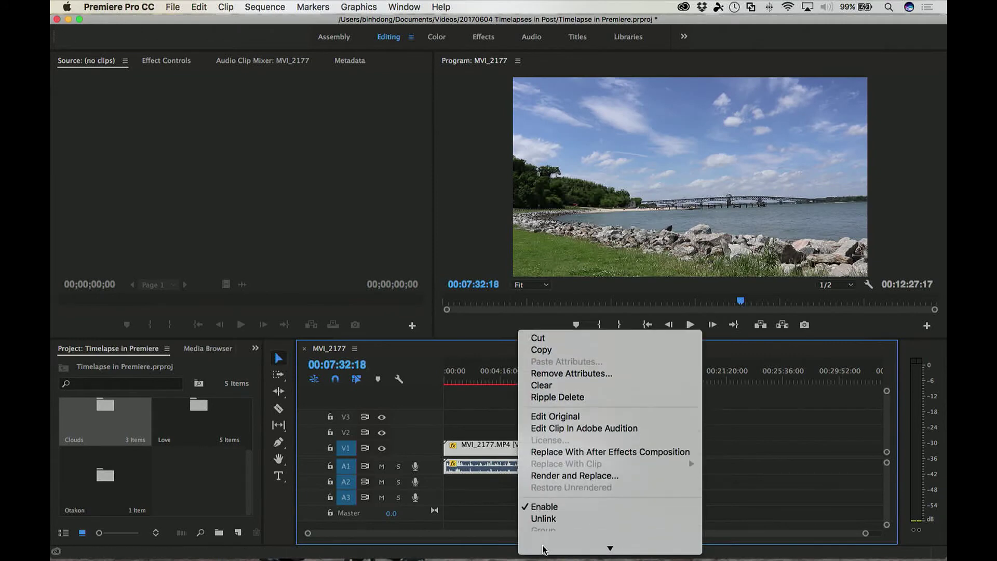
click(566, 439)
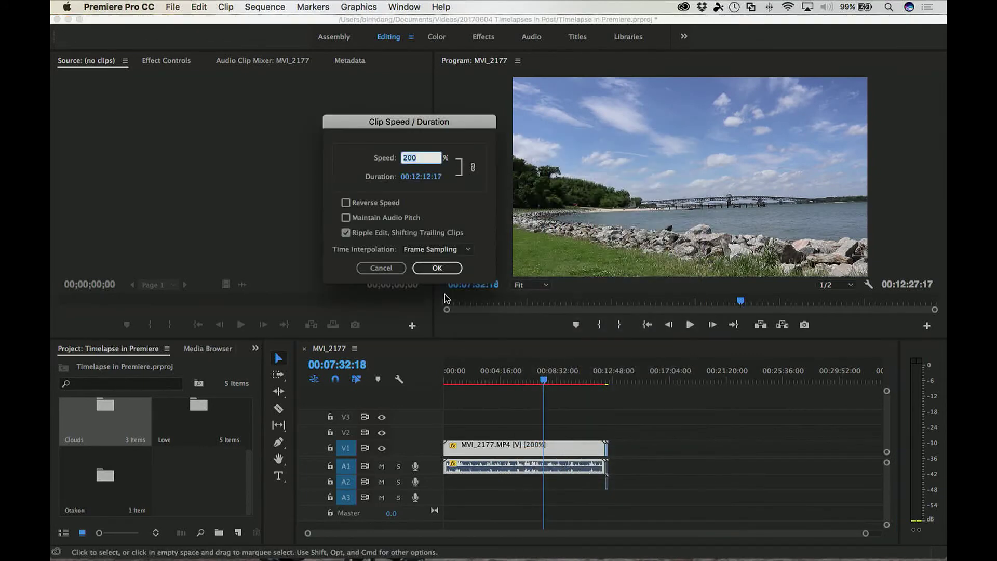
click(435, 176)
text(1500)
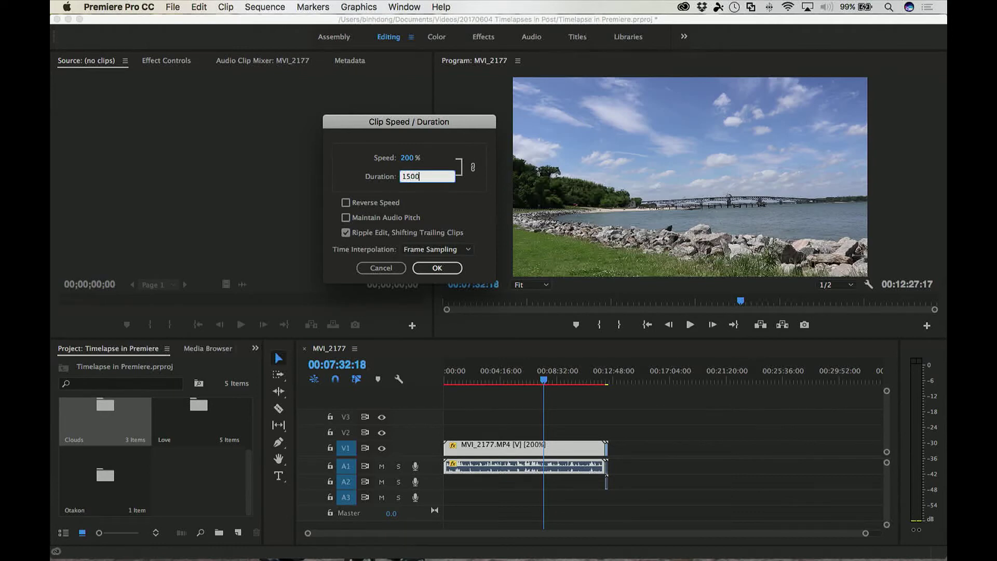
click(437, 268)
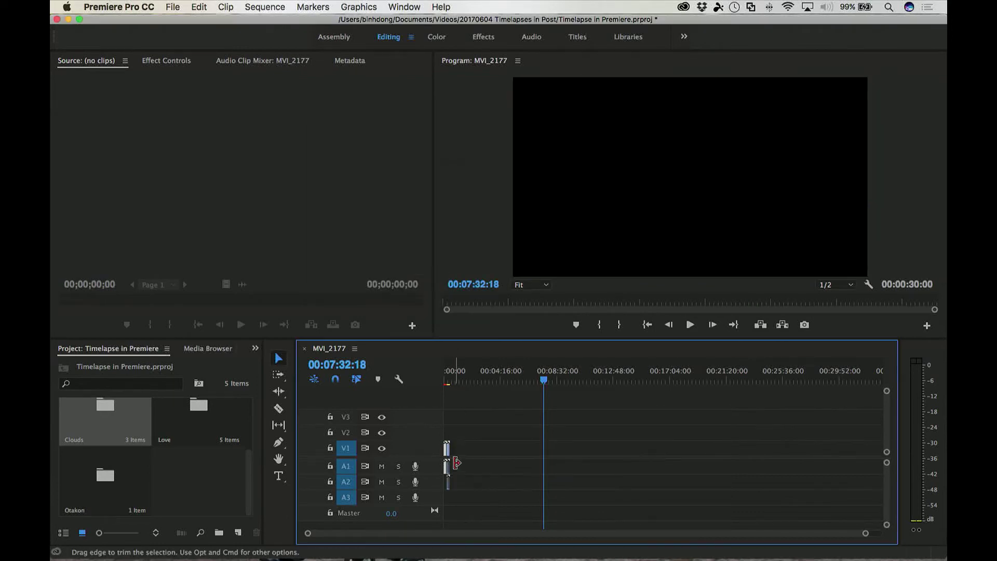
- Delete only the audio of the MVI_2177.MP4 clip from track A1
key(backslash)
click(498, 485)
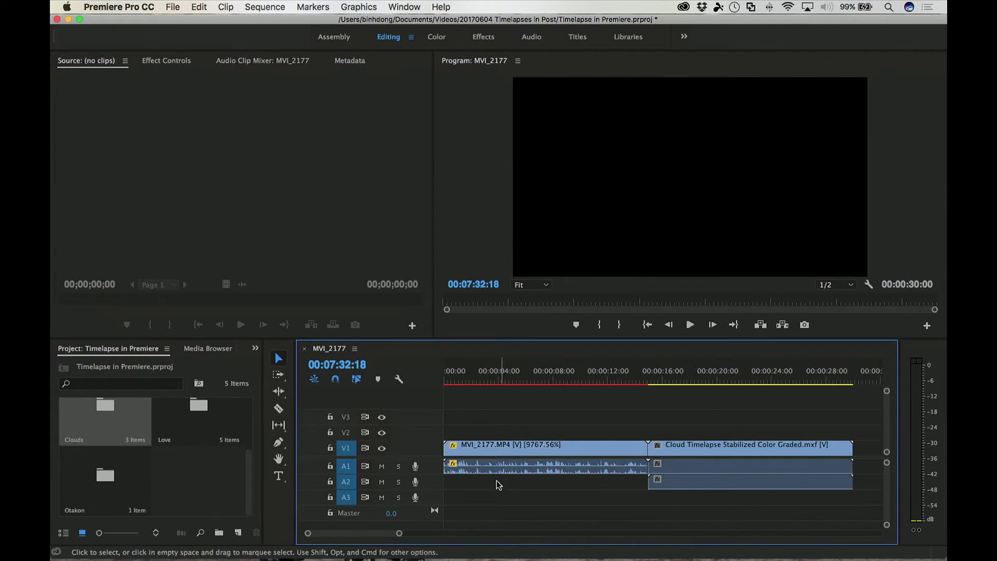
alt+click(513, 473)
key(Delete)
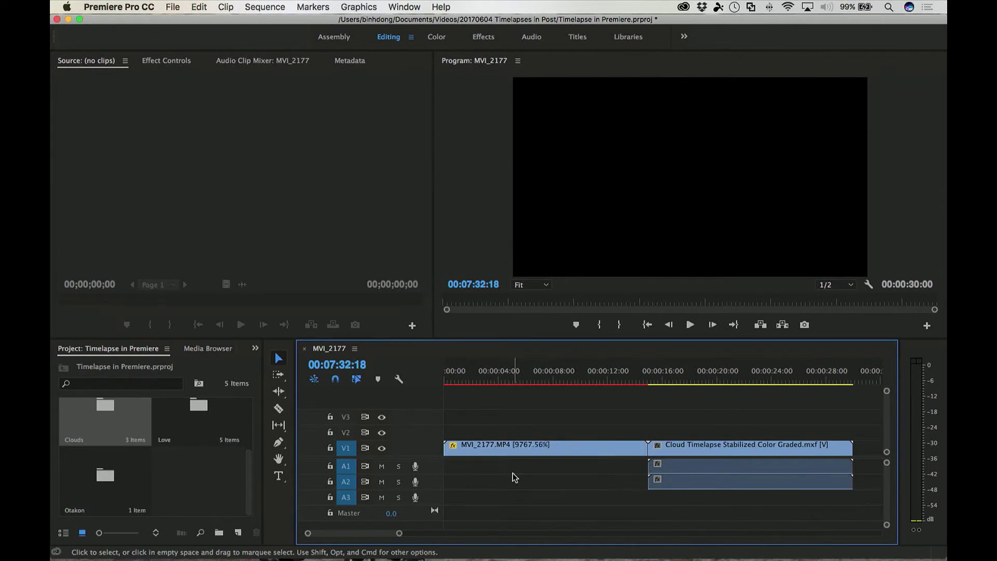
- Play back the 15-second MVI_2177.MP4 timelapse from about 00:00:04
click(497, 379)
key(space)
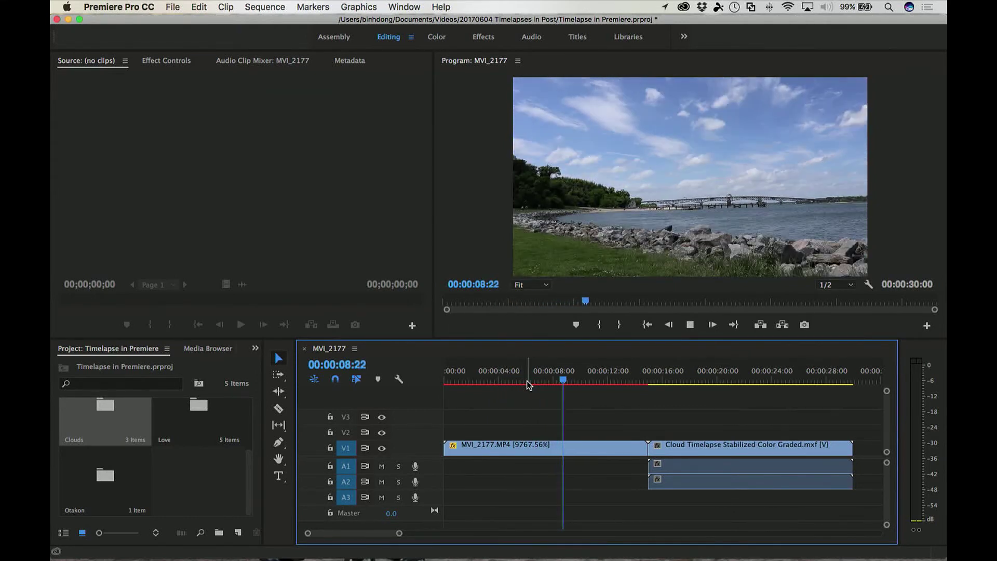
key(space)
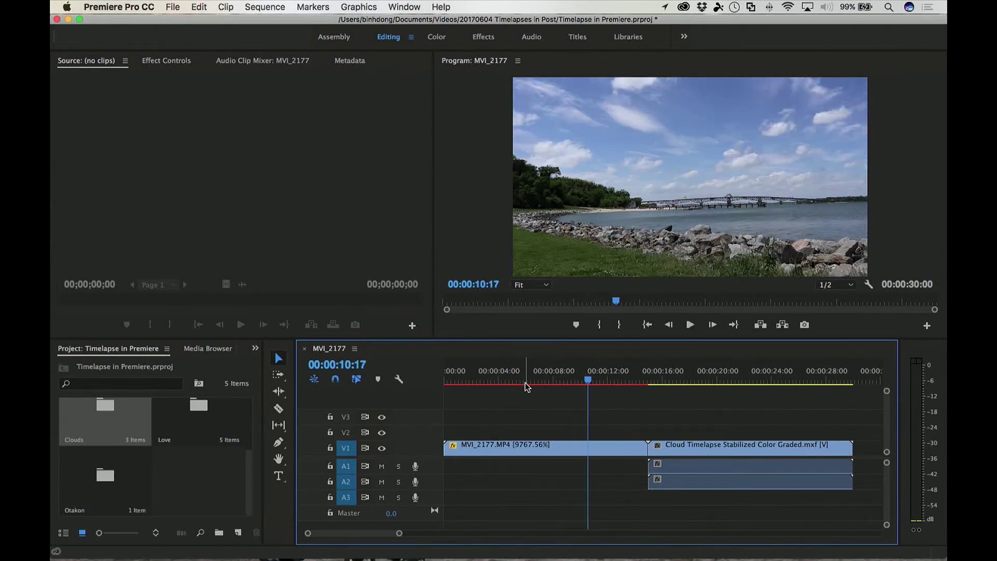
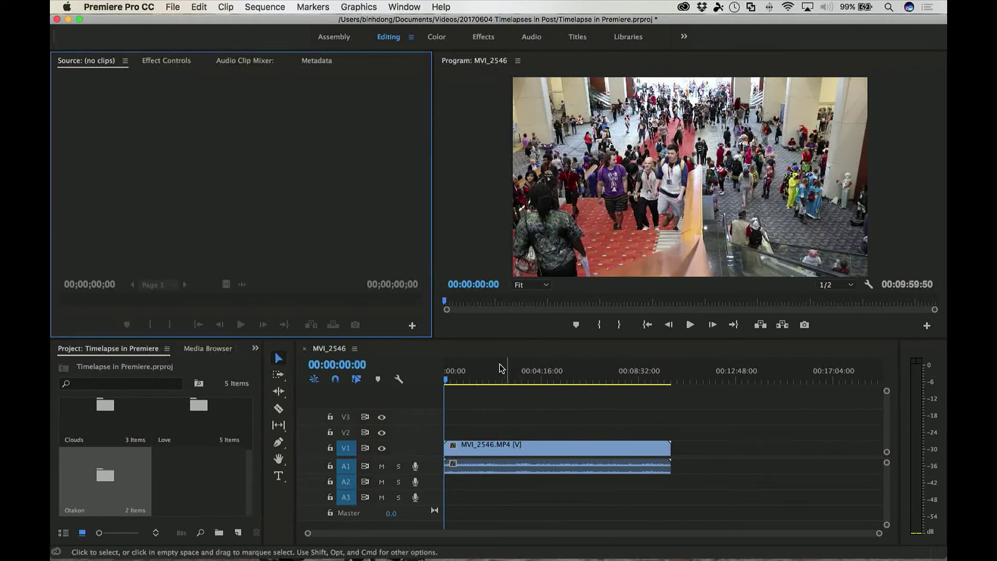
- Play back the real-time MVI_2546.MP4 crowd clip from about 00:01:40
click(482, 379)
key(space)
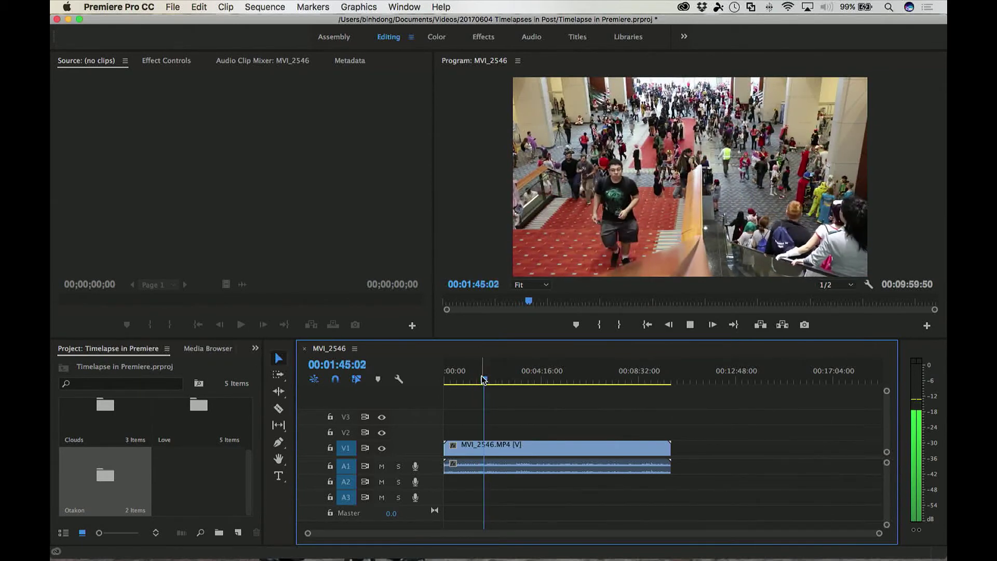
key(space)
- Unlink the video of the MVI_2546.MP4 clip from its audio and select the video alone
right_click(521, 451)
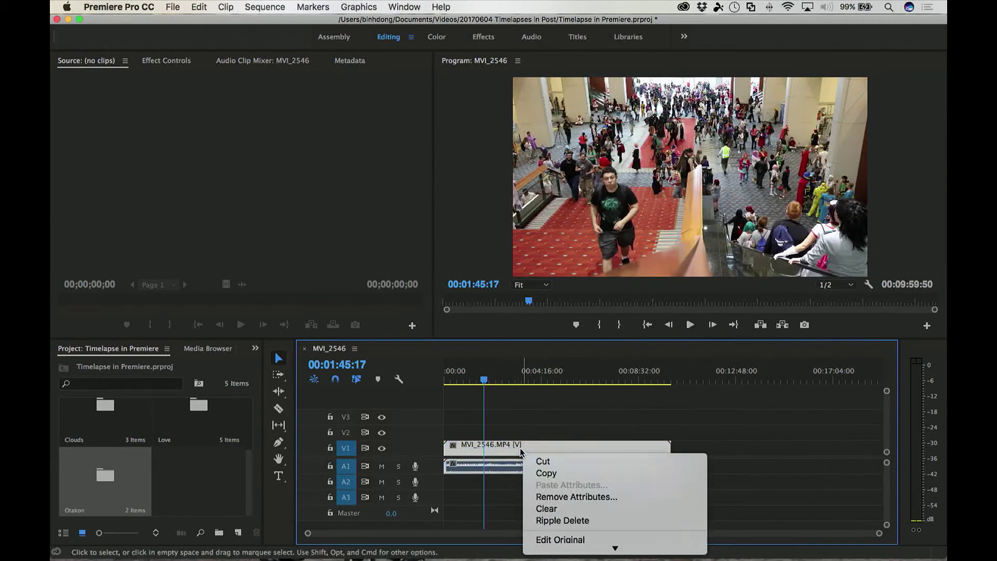
mouse_move(615, 547)
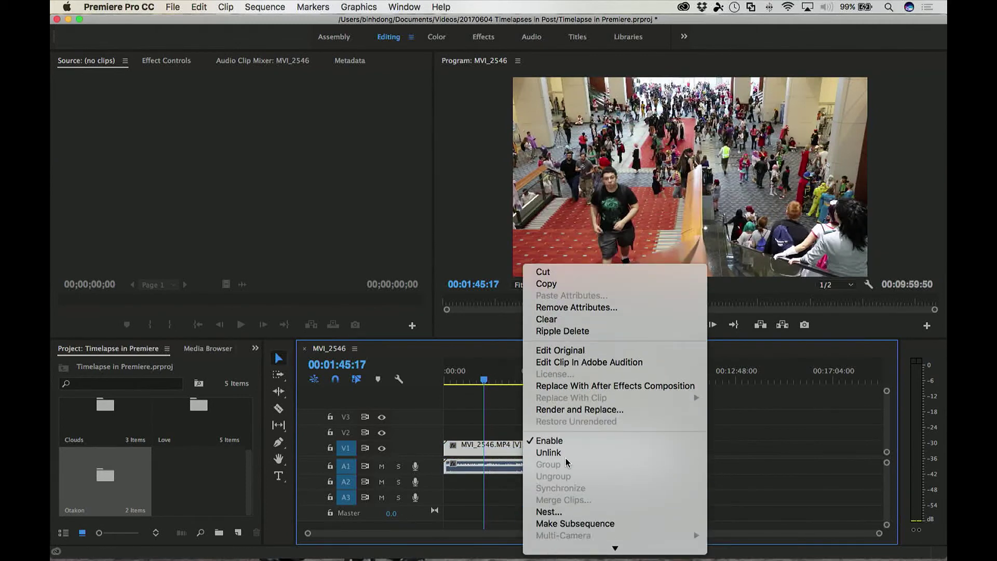
click(566, 453)
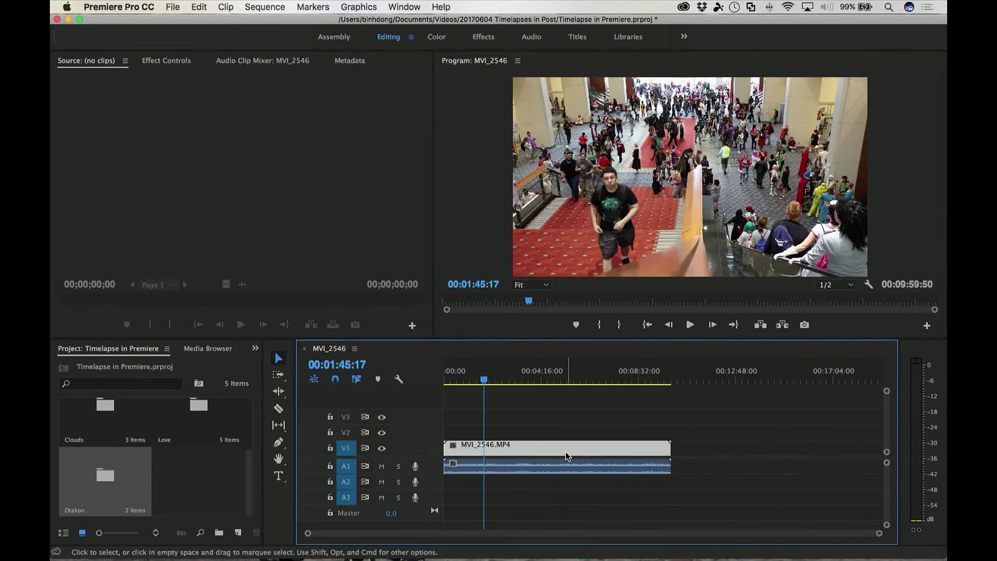
click(567, 423)
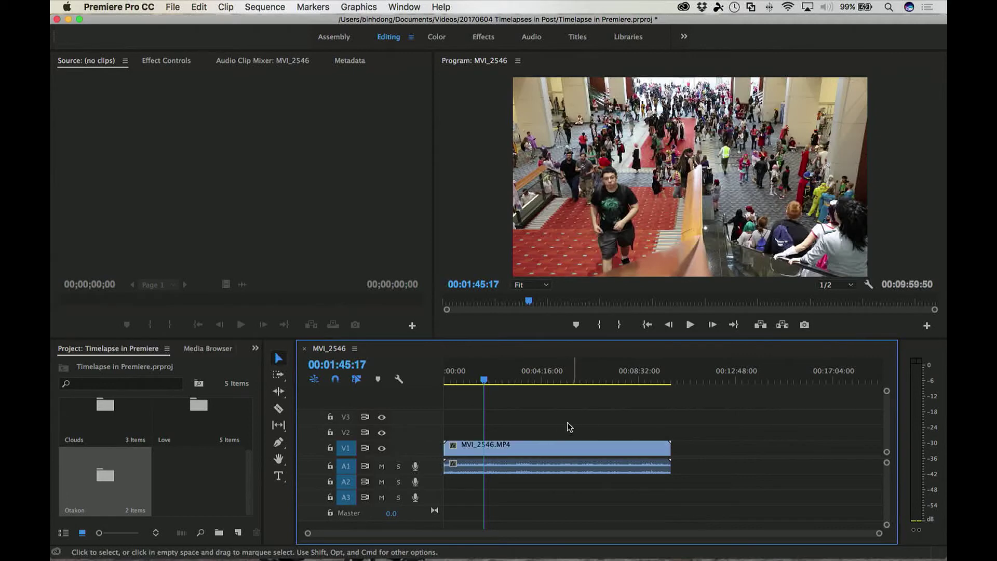
click(554, 455)
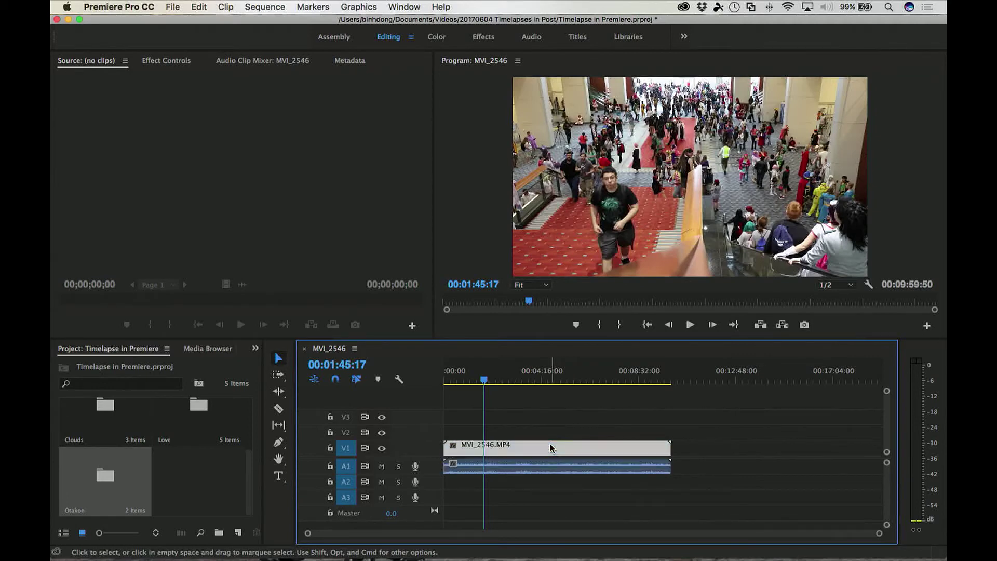
- Relink the video and audio of the MVI_2546.MP4 clip and select them as one
drag(530, 435, 520, 478)
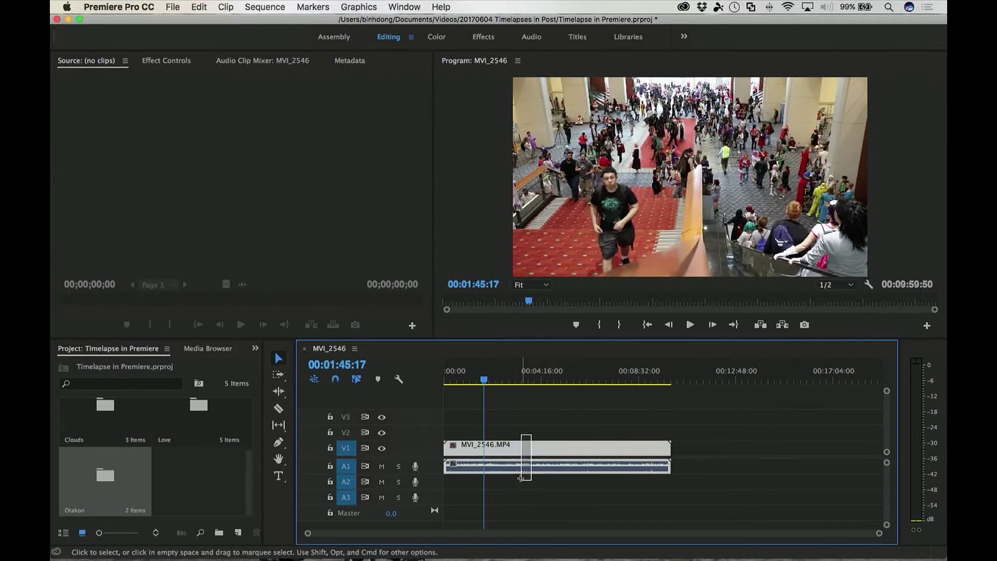
right_click(529, 449)
click(556, 191)
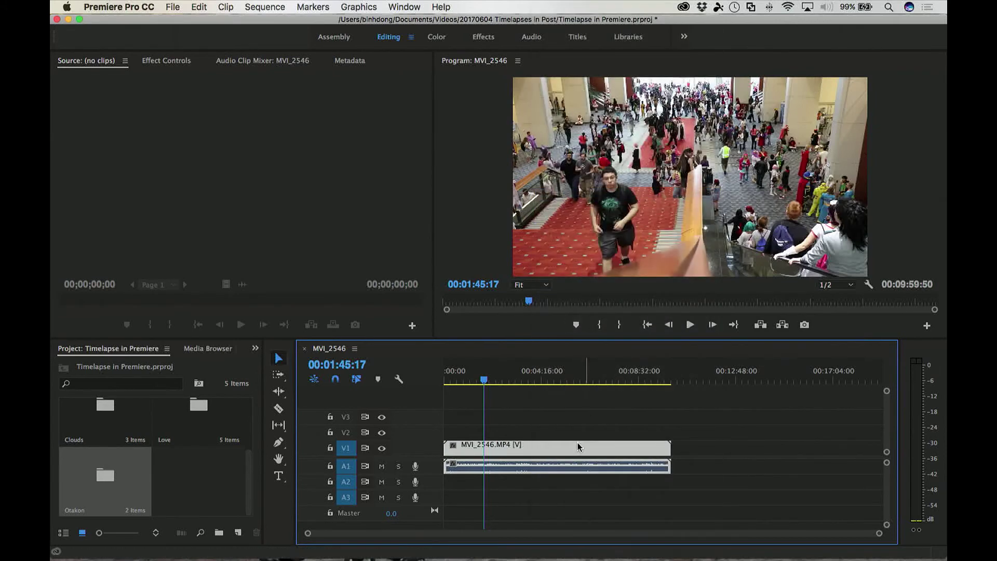
click(563, 424)
mouse_move(557, 450)
mouse_down()
mouse_move(674, 456)
mouse_move(554, 452)
mouse_up()
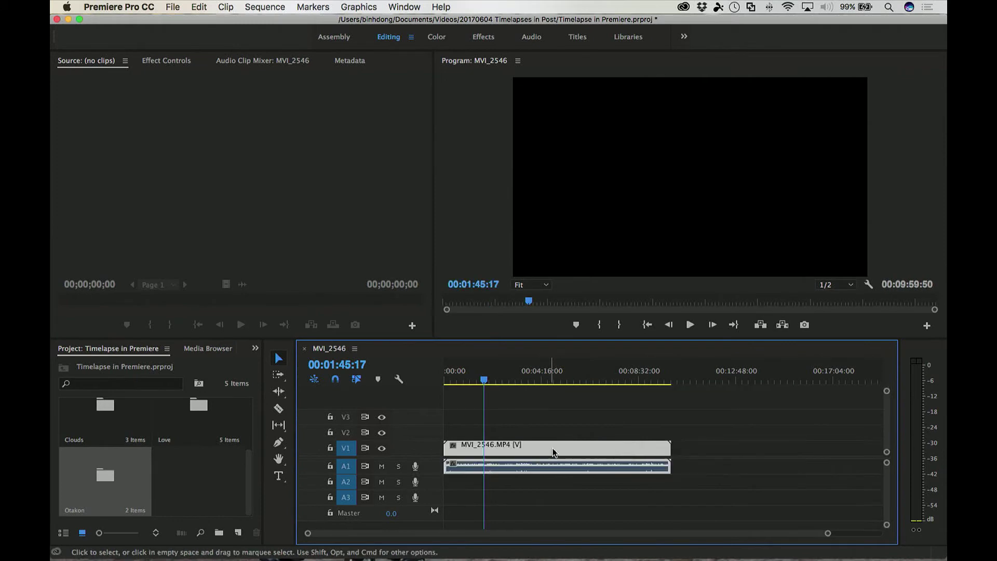
click(551, 431)
- Unlink the MVI_2546.MP4 video from its audio again
right_click(553, 447)
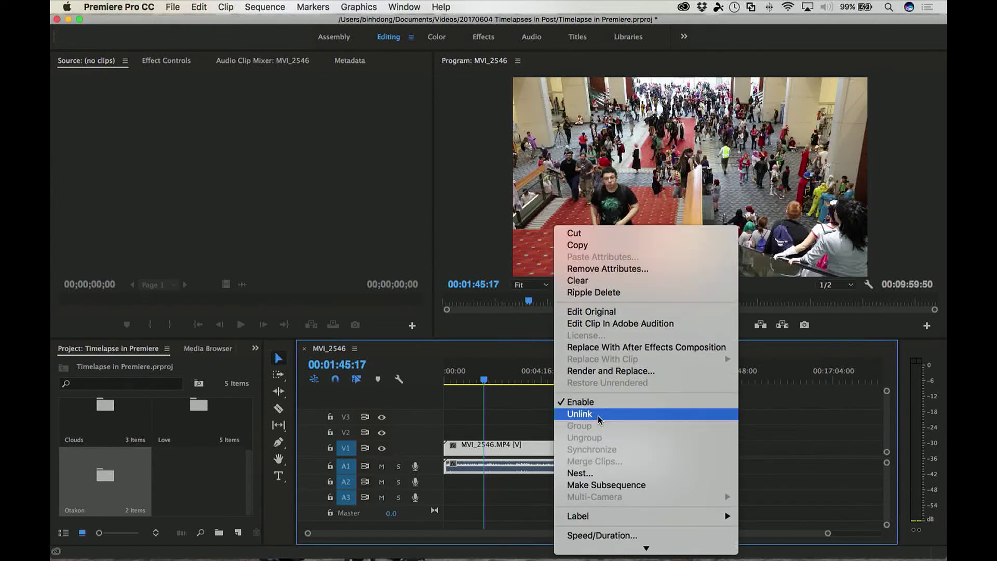
click(595, 412)
click(522, 416)
- Enlarge track V1 and display the Time Remapping speed line on the MVI_2546.MP4 clip
key(backslash)
drag(429, 440, 429, 412)
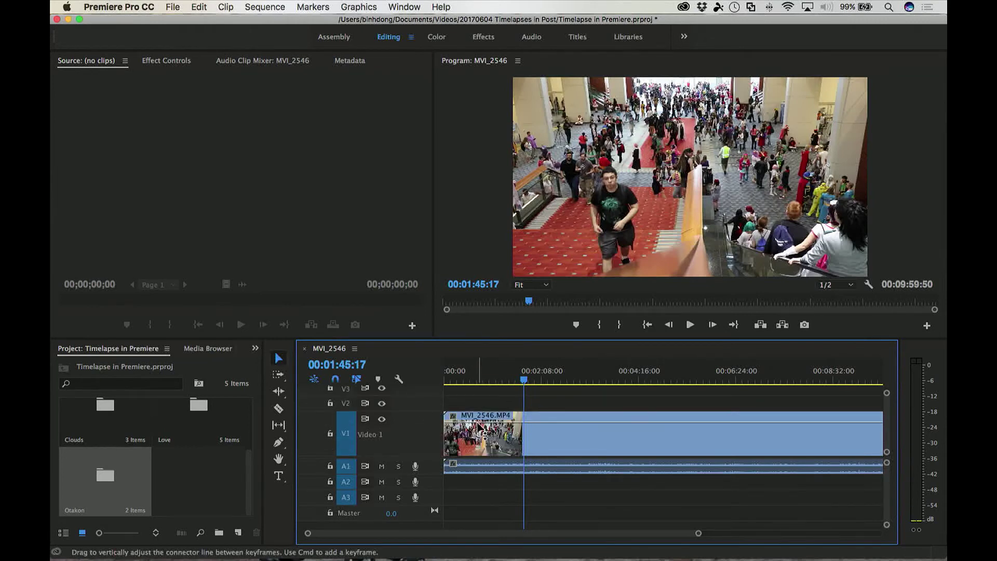
click(453, 418)
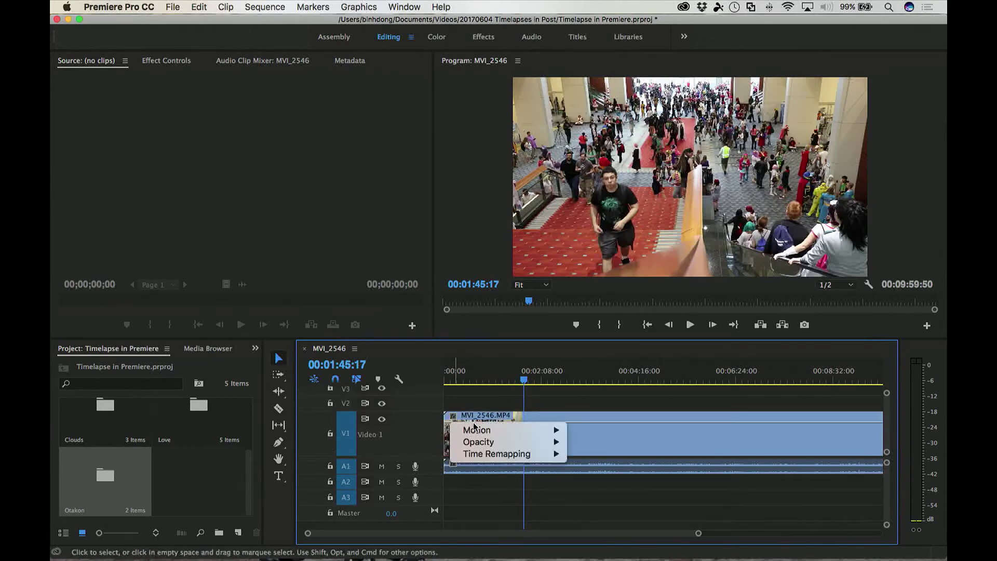
mouse_move(473, 454)
click(571, 454)
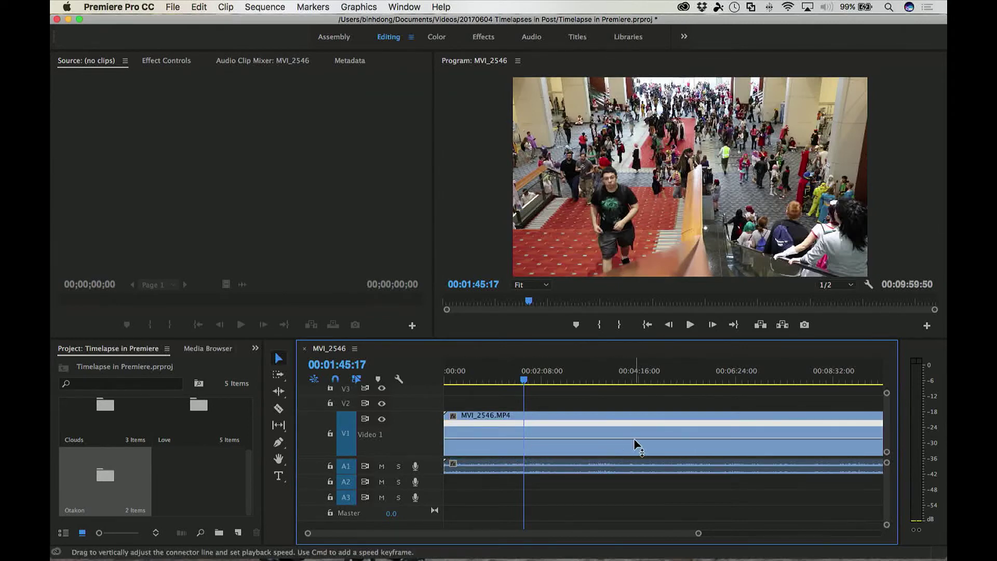
- Add a speed keyframe at 00:01:45:17 on the MVI_2546.MP4 clip and raise the playback speed after it
super+click(524, 440)
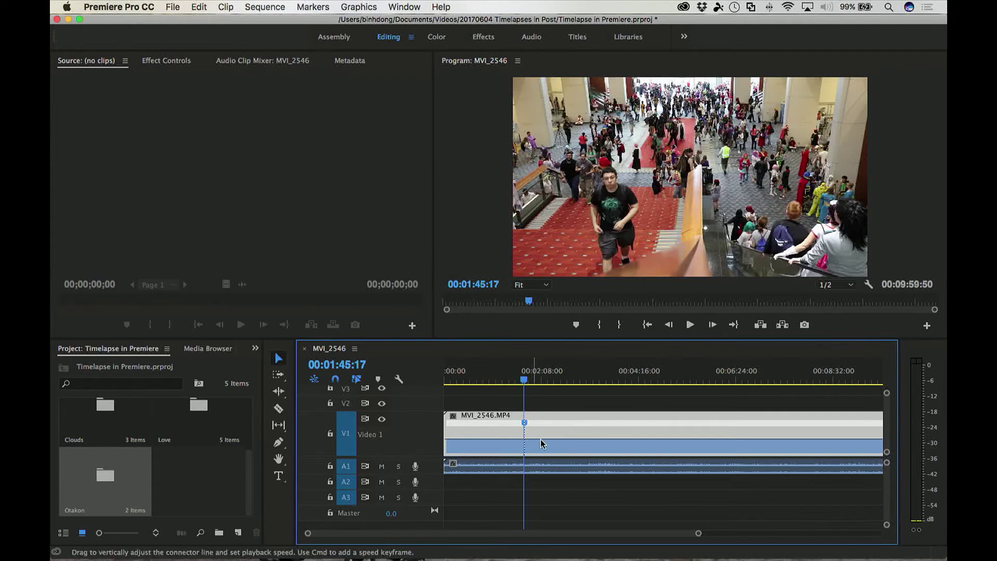
mouse_move(543, 445)
mouse_down()
mouse_move(543, 480)
mouse_move(543, 430)
mouse_up()
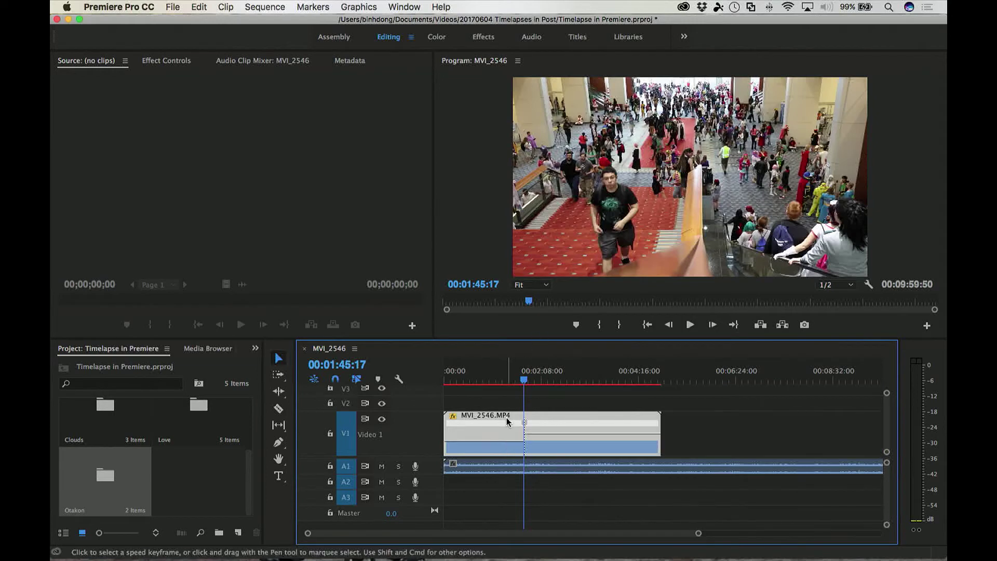
- Play back the abrupt speed change in the MVI_2546.MP4 clip from about 00:01:33
click(517, 382)
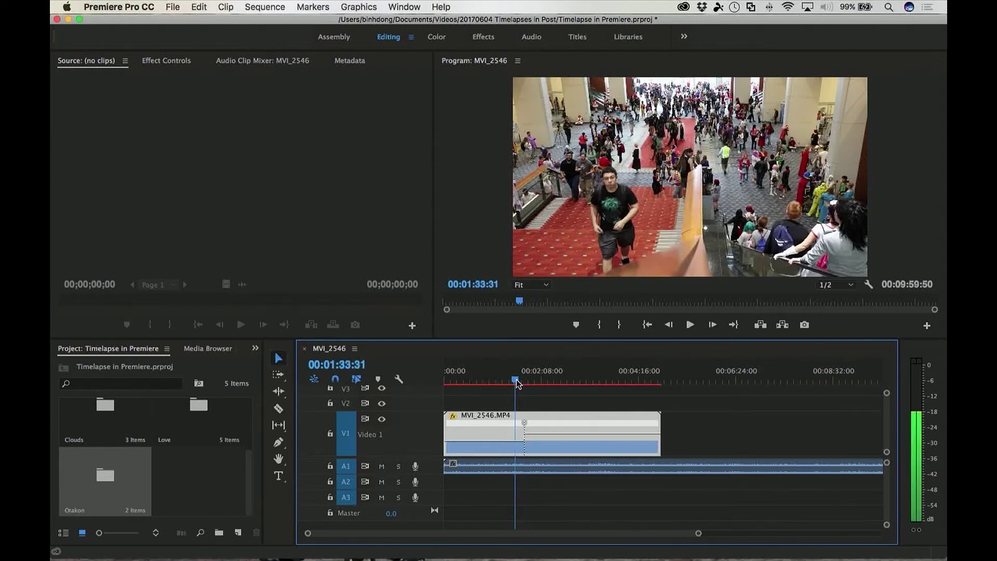
key(space)
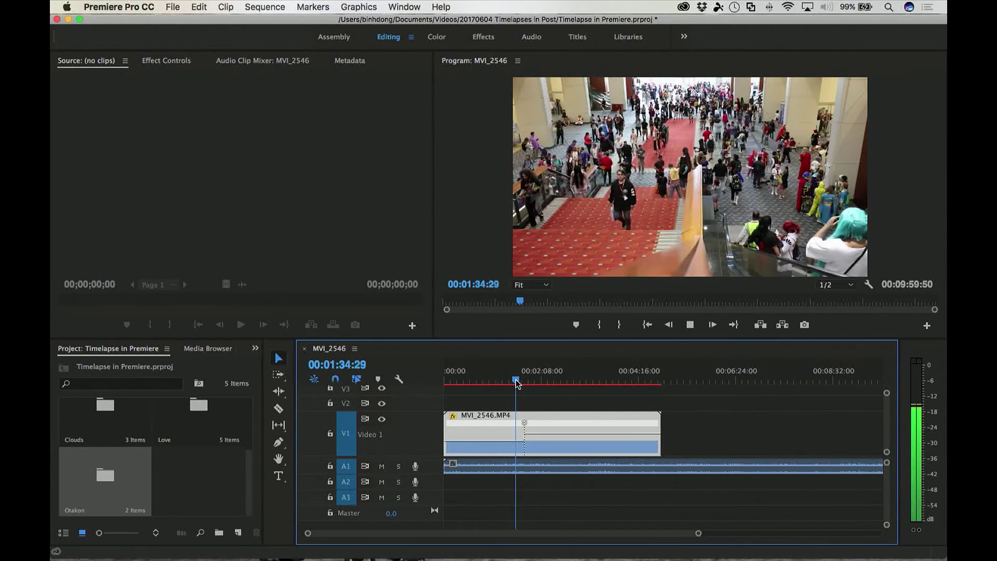
key(equal)
key(equal)
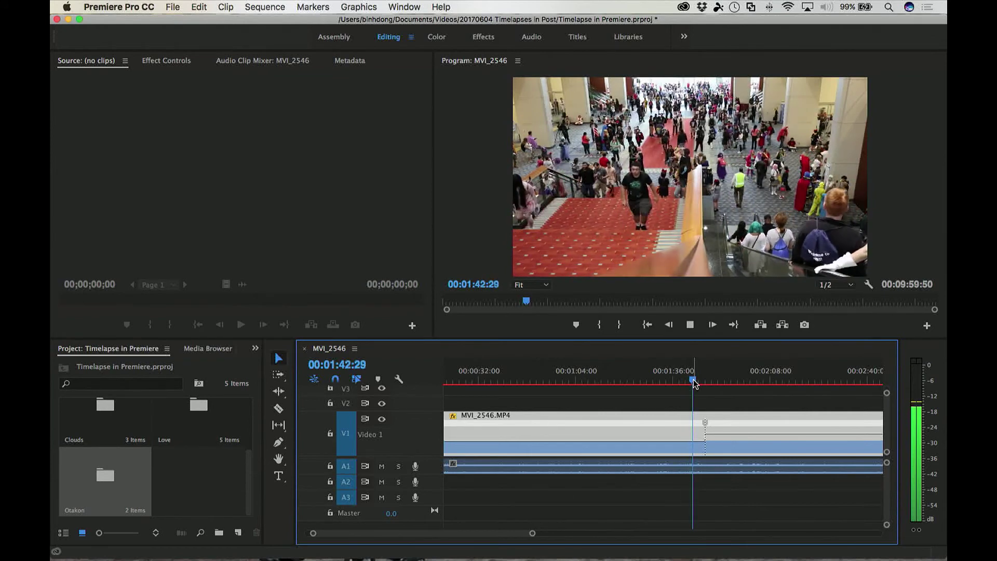
drag(695, 383, 702, 382)
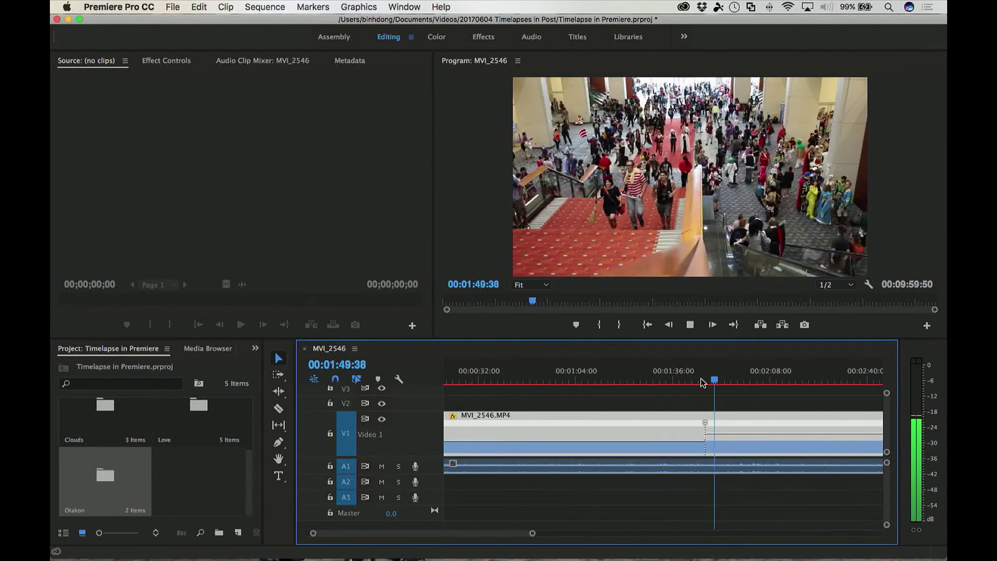
key(space)
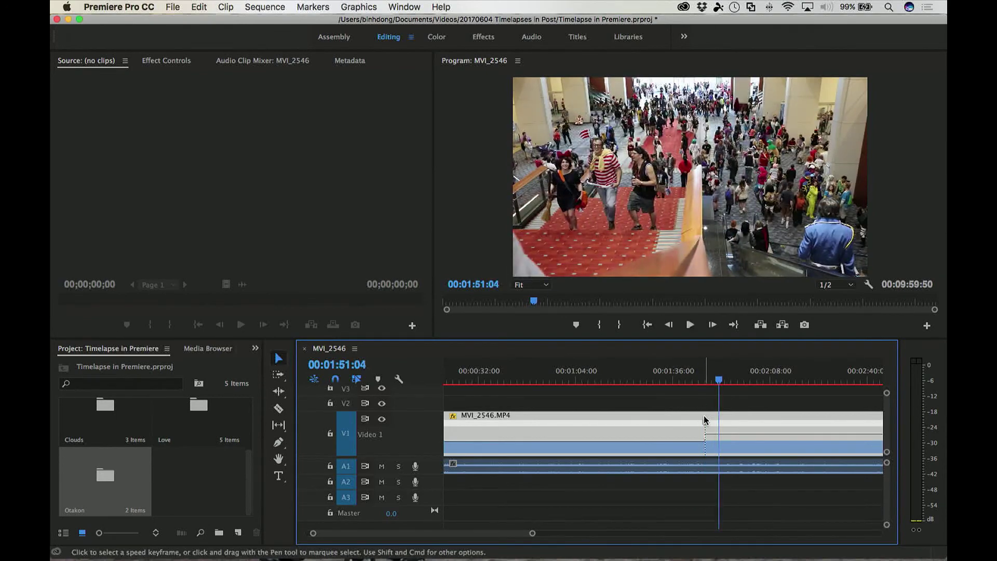
- Split the speed keyframe into a gradual ramp starting at about 00:01:27 and play it back from 00:01:25:10
drag(707, 423, 641, 378)
click(641, 380)
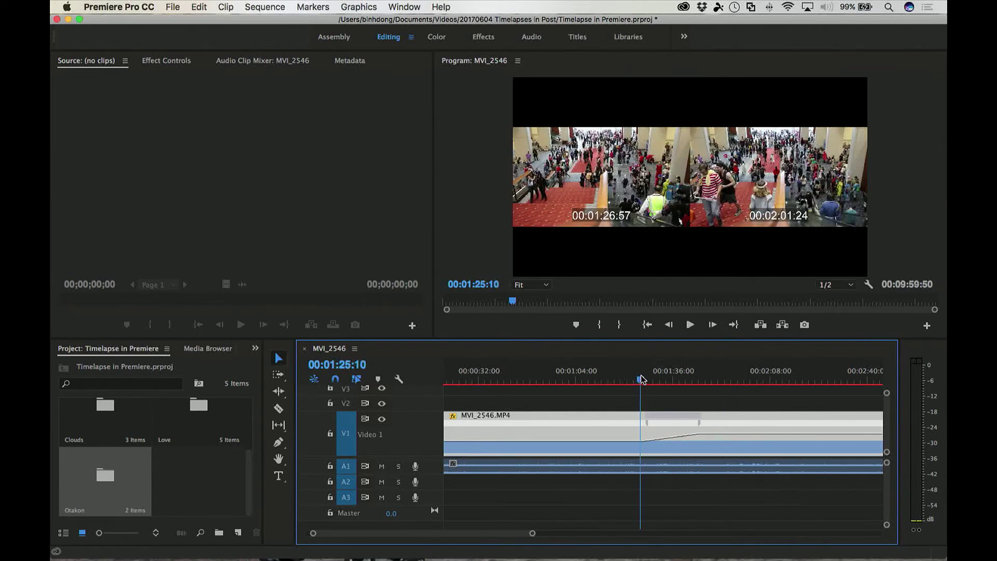
key(space)
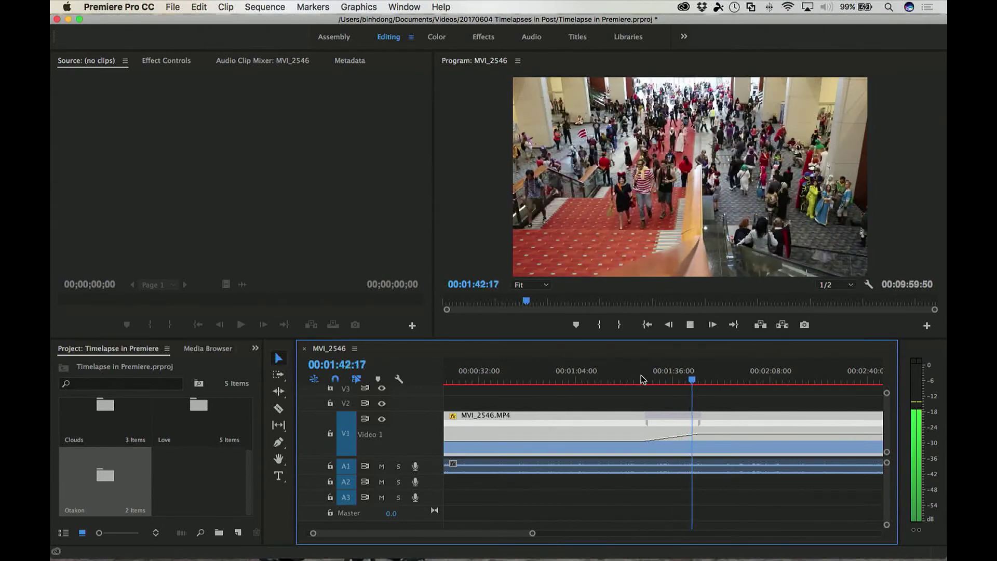
key(space)
- Slow the section after the ramp to below normal speed, shorten the ramp, and play it back from about 00:01:25
drag(722, 437, 747, 444)
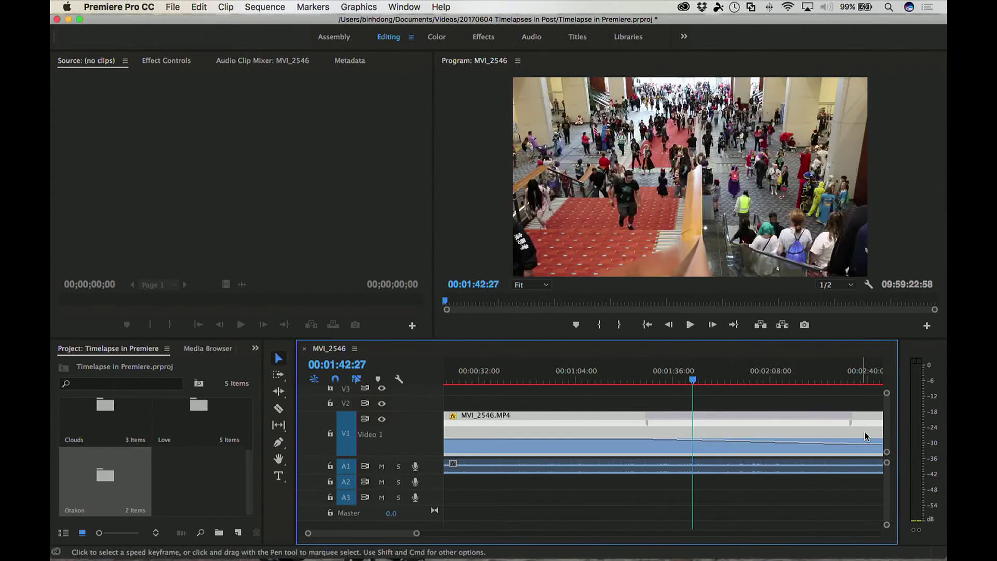
drag(852, 423, 712, 437)
click(639, 378)
key(space)
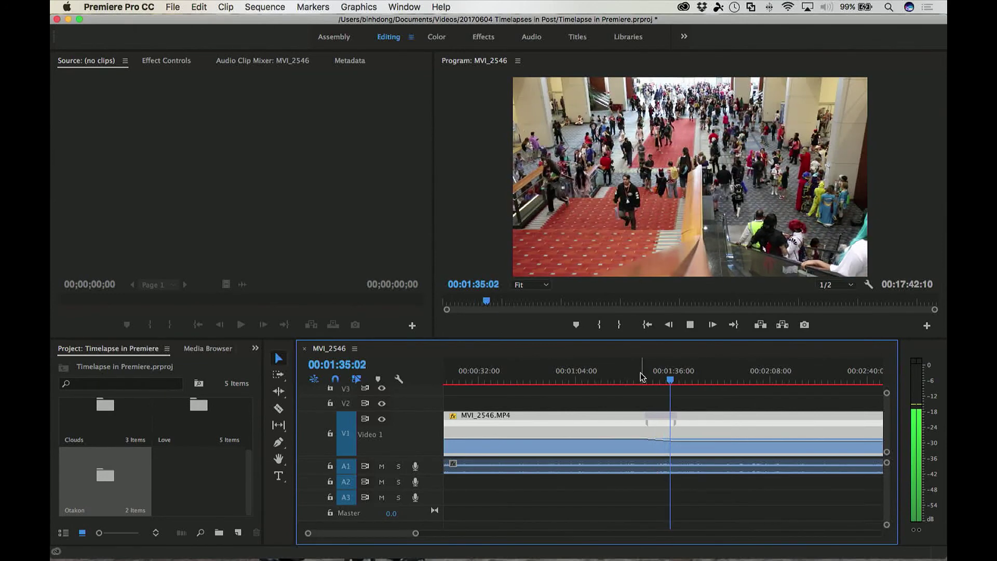
key(space)
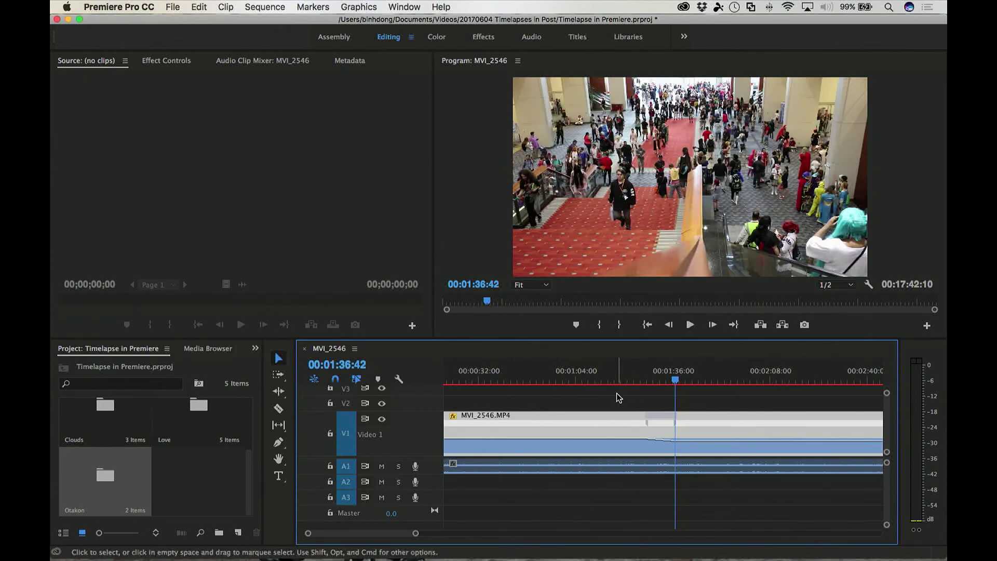
- Raise the speed after the ramp above normal and trim the A1 audio to end with the video
key(backslash)
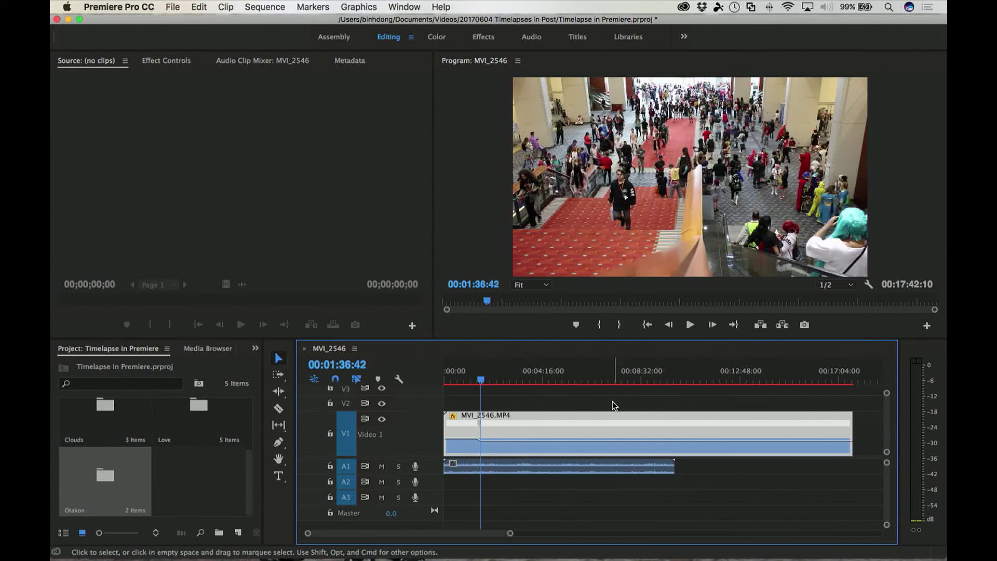
drag(502, 440, 502, 434)
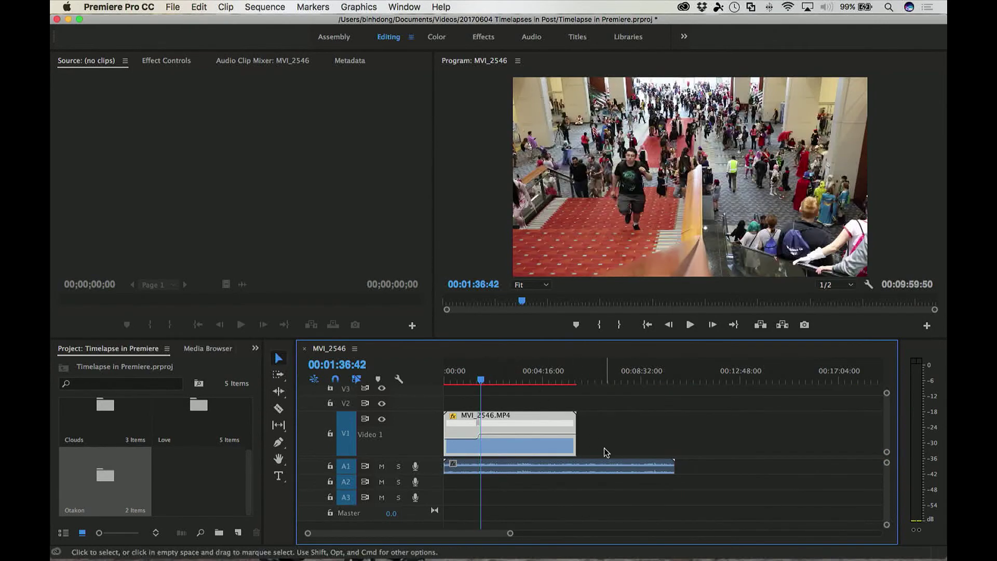
drag(673, 467, 576, 467)
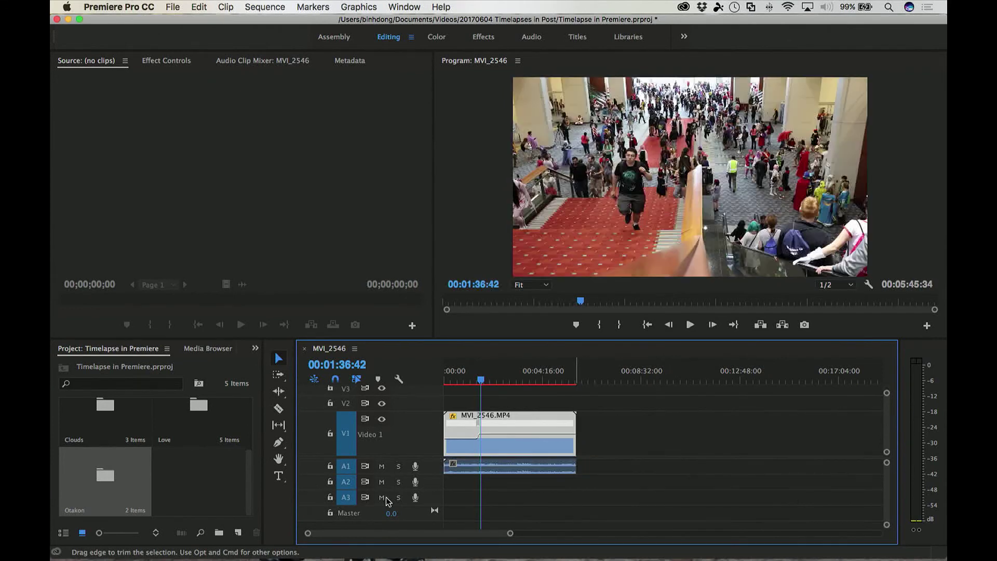
- Play back the sped-up section after the ramp from just past 00:02:00
click(493, 380)
key(space)
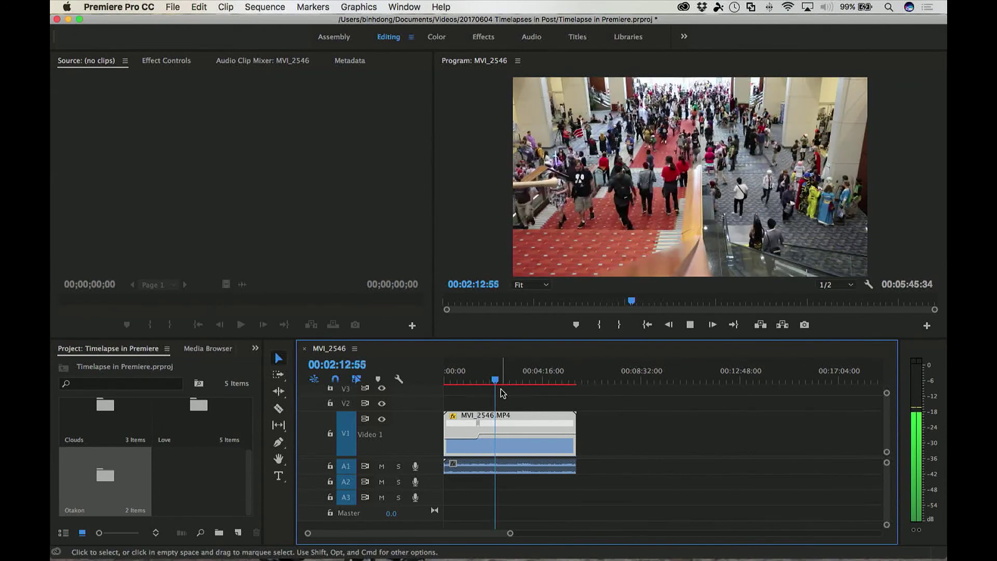
click(602, 428)
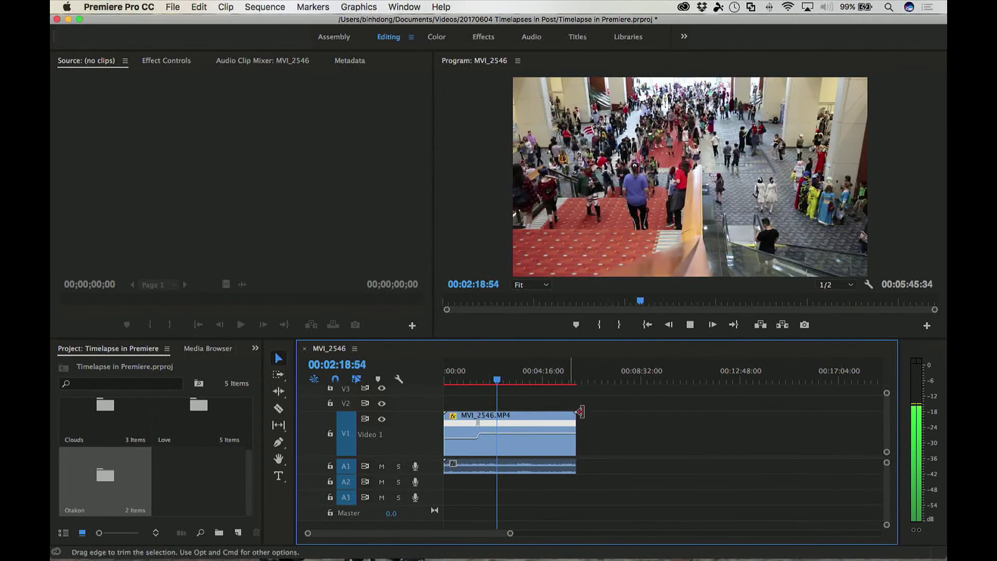
- Close the MVI_2546 sequence and open the Love bin
click(304, 349)
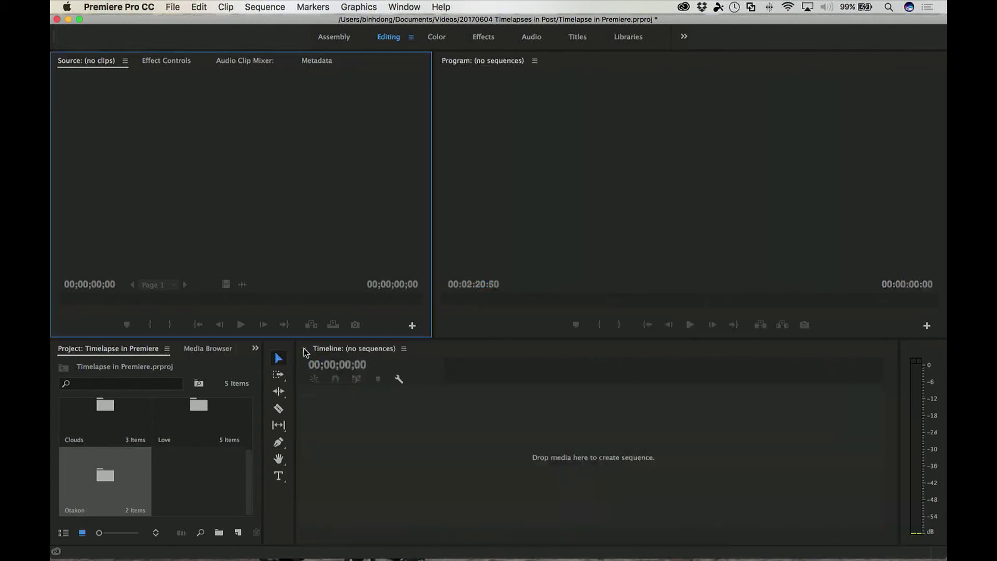
scroll(203, 495, up, 3)
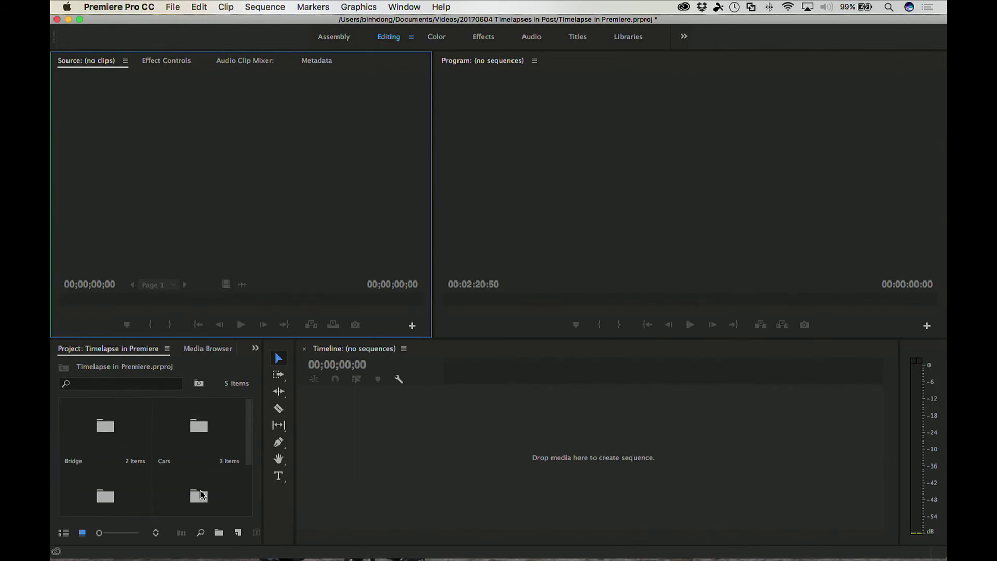
scroll(200, 494, down, 2)
double_click(201, 447)
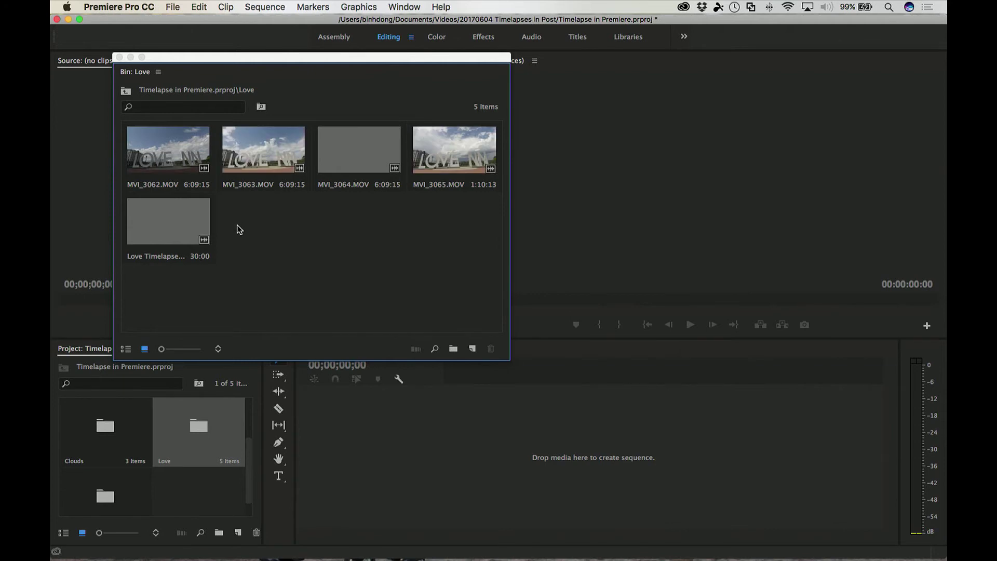
- Create a sequence from the four clips MVI_3062.MOV to MVI_3065.MOV in the Love bin
click(200, 151)
shift+click(453, 159)
drag(454, 158, 355, 409)
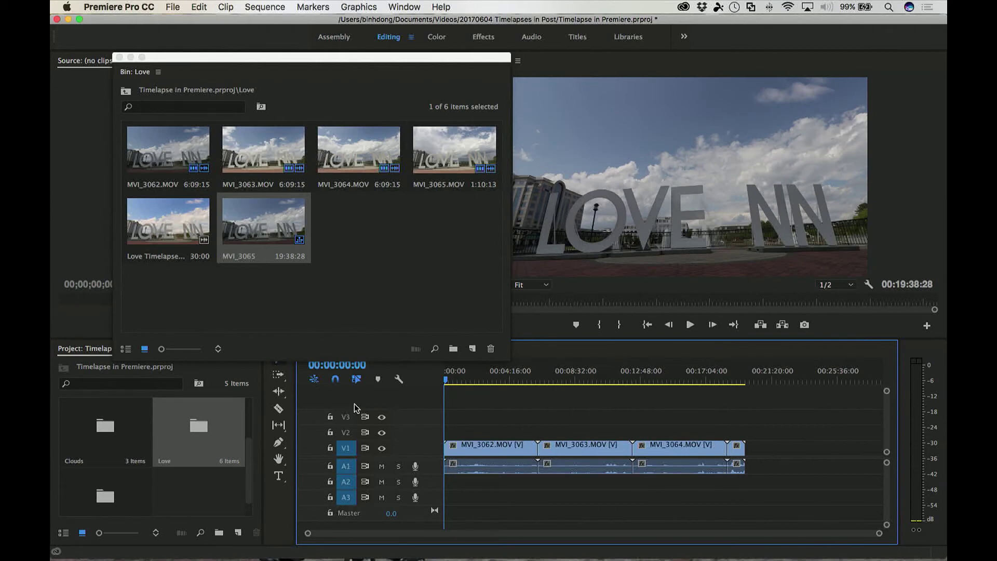
click(206, 292)
- Place the 30-second Love Timelapse clip after the others at about 00:21:56 on V1 and A1, and play it back
drag(170, 221, 780, 449)
click(782, 380)
click(783, 381)
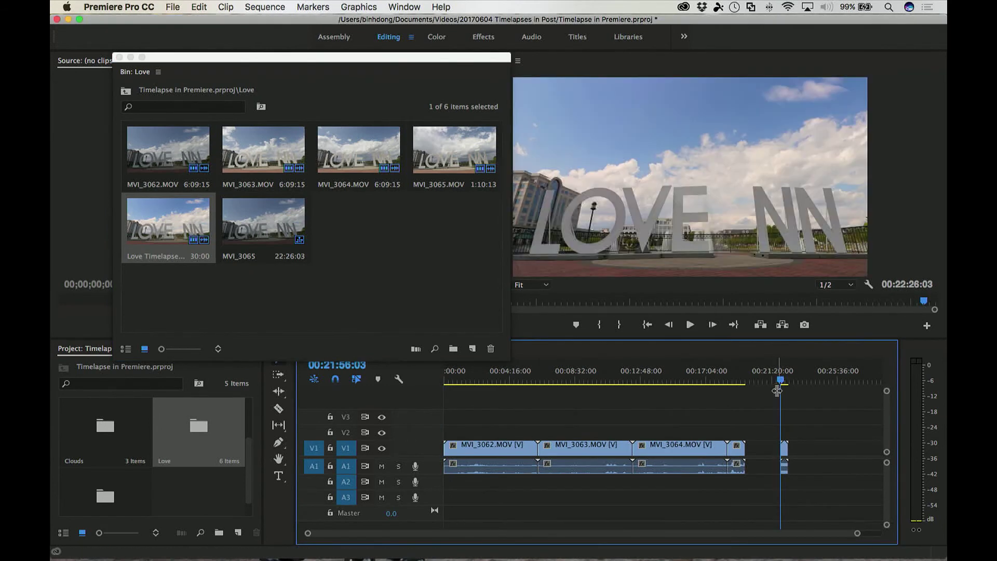
key(space)
drag(449, 61, 415, 65)
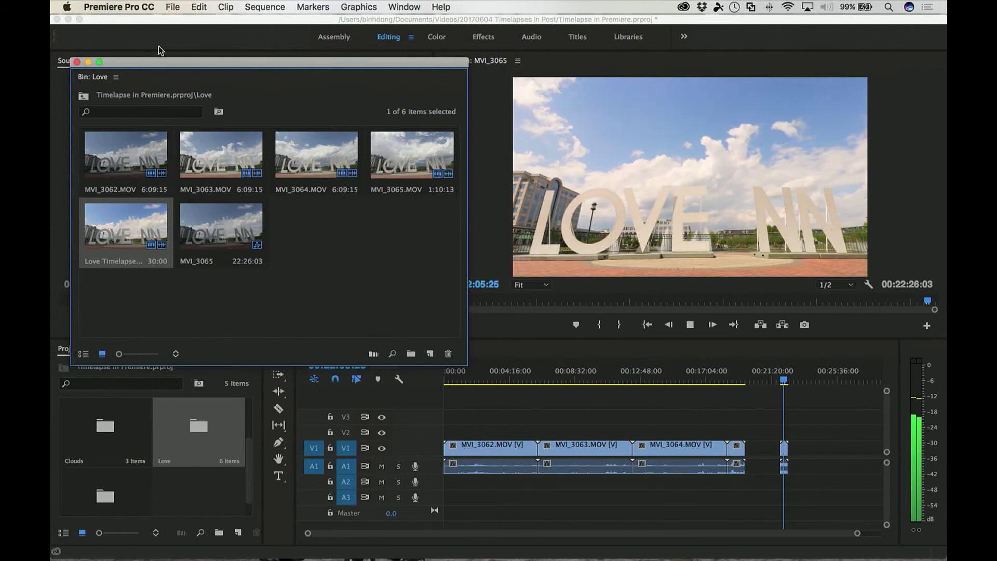
- Close the Love bin and stop the playback of the Love Timelapse clip
click(76, 62)
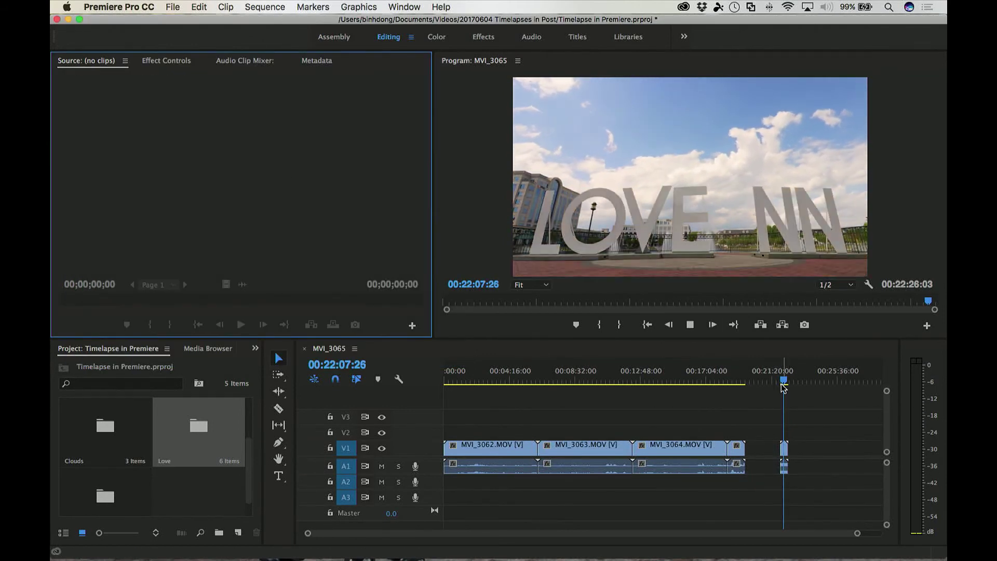
click(738, 426)
key(space)
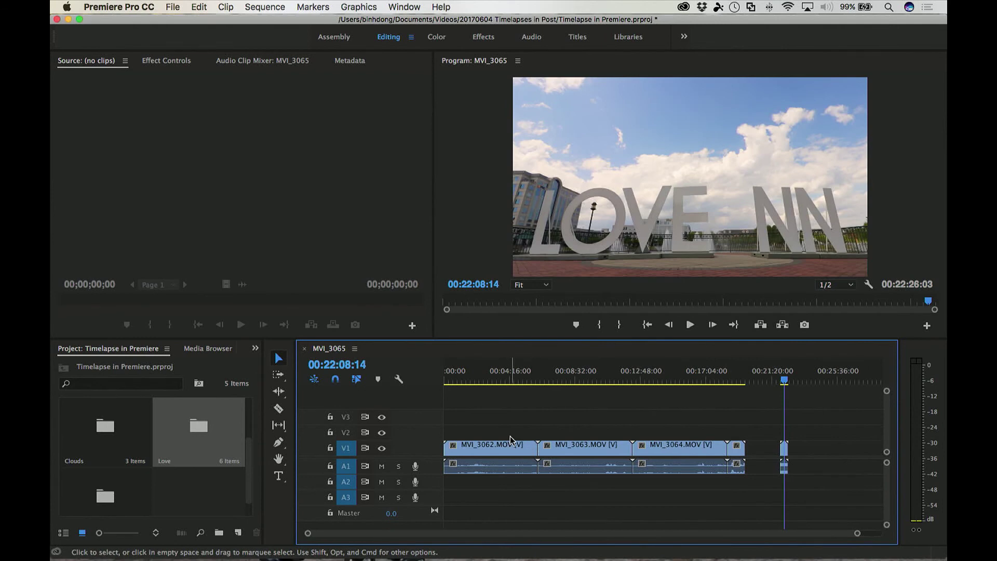
key(super+s)
- Try speeding up all four MVI clips on the timeline together to 200%, and undo the change
drag(502, 422, 736, 483)
click(616, 504)
right_click(504, 449)
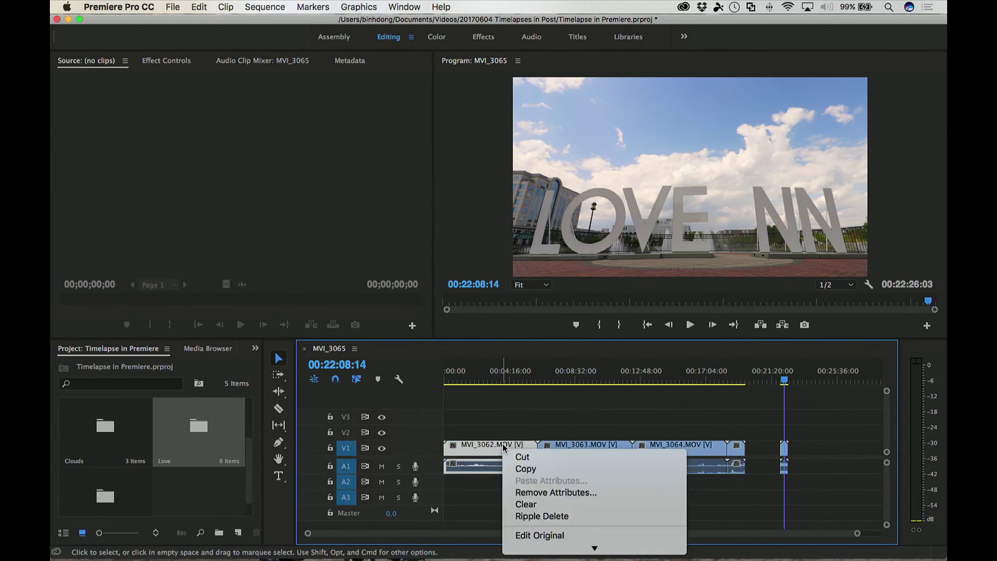
click(600, 448)
drag(494, 420, 741, 477)
right_click(664, 447)
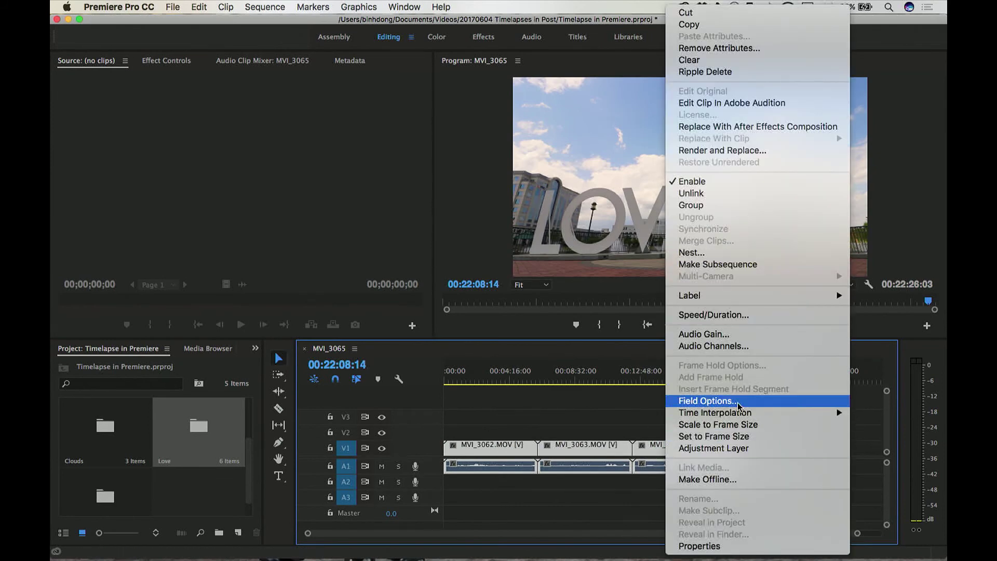
click(713, 317)
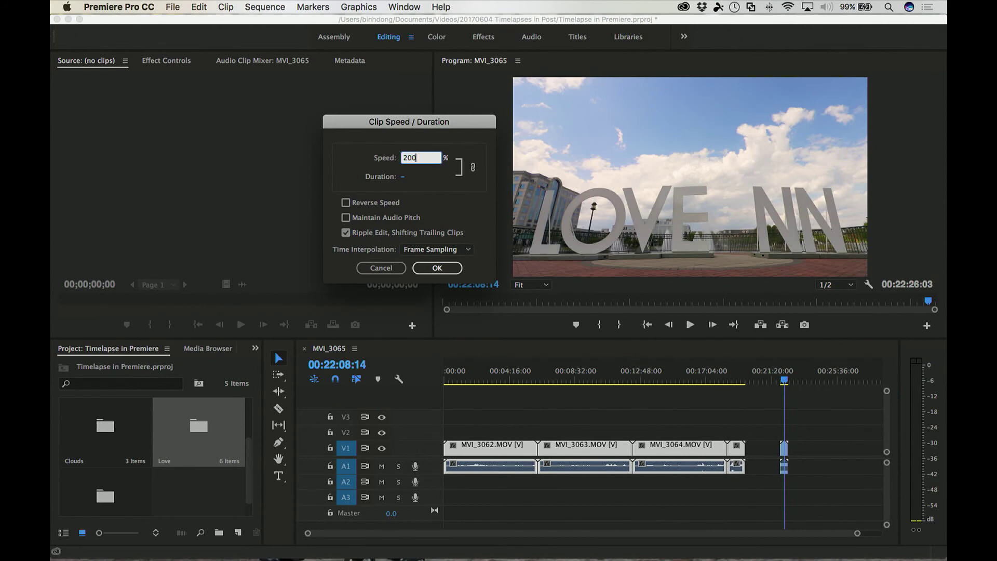
key(Return)
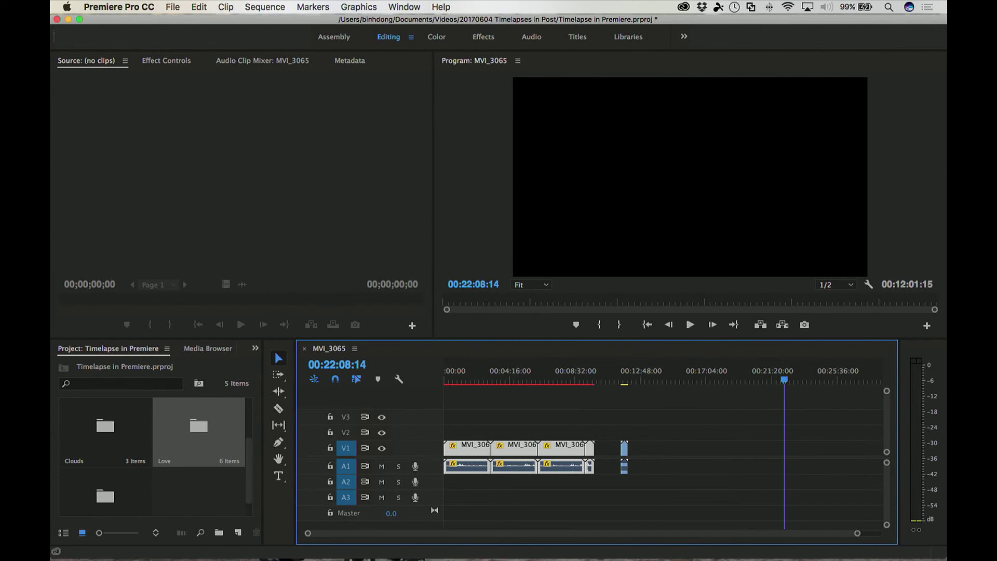
key(super+z)
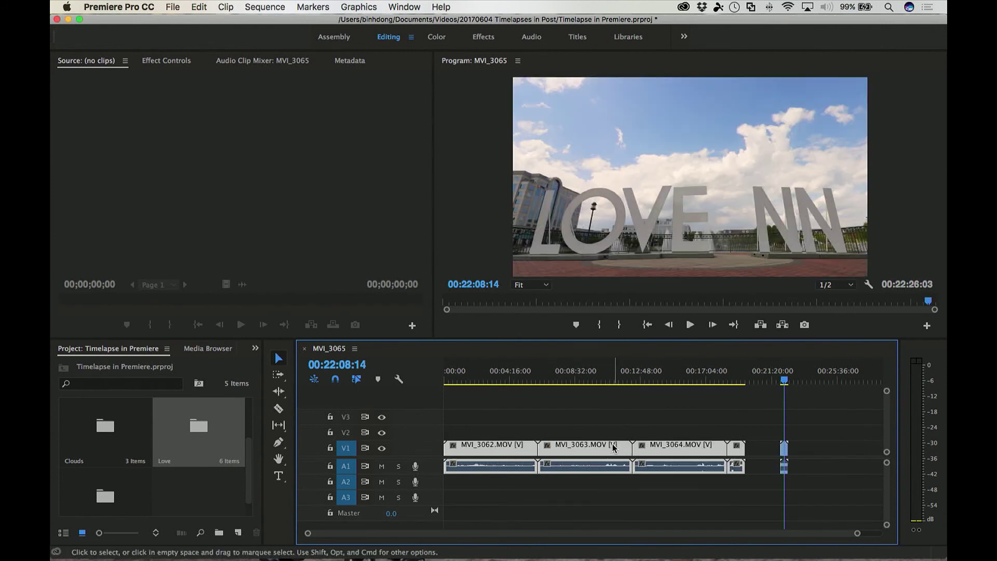
- Nest the four clips MVI_3062.MOV to MVI_3065.MOV into a single nested sequence, keeping the default name
drag(521, 430, 745, 483)
right_click(594, 448)
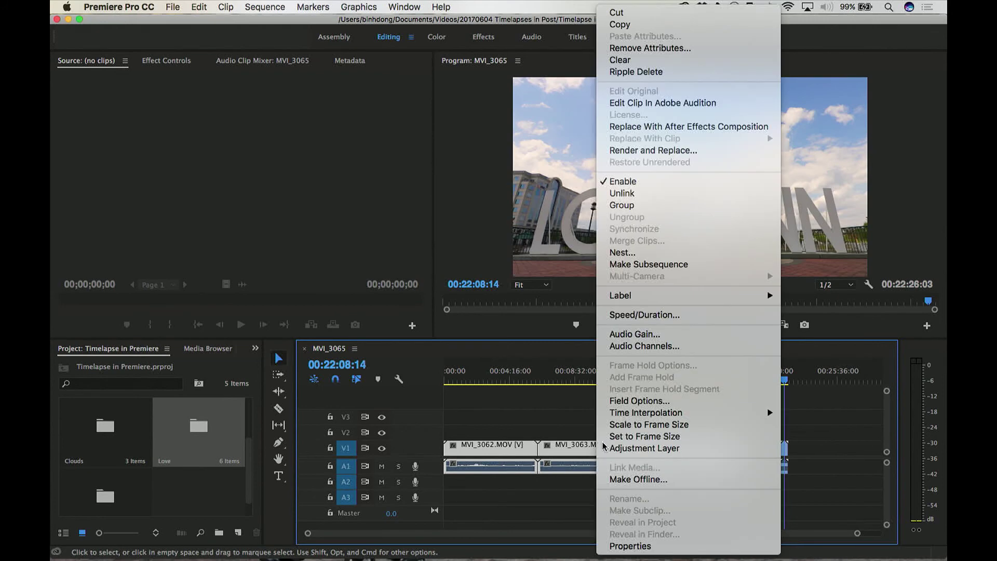
click(632, 256)
click(522, 303)
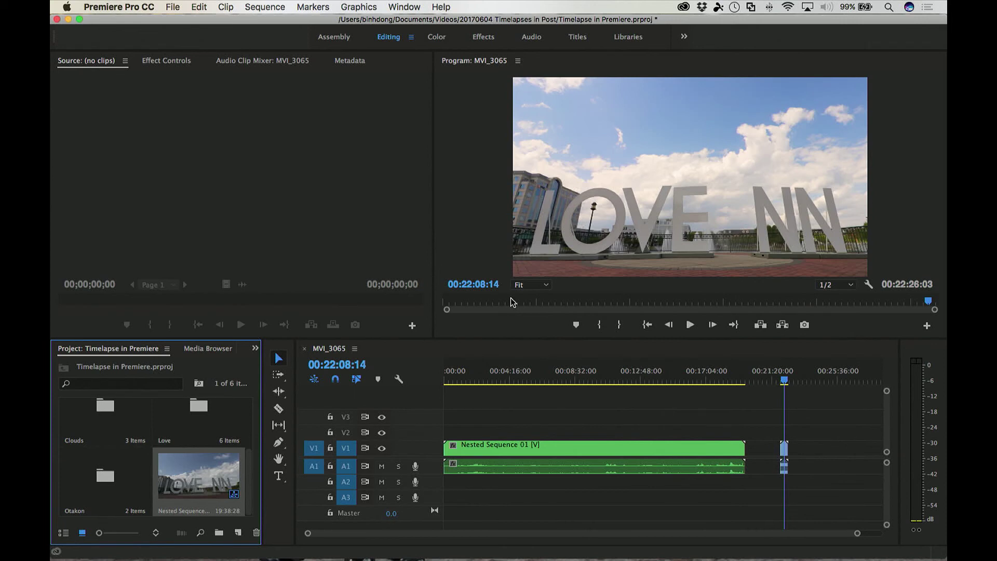
click(490, 420)
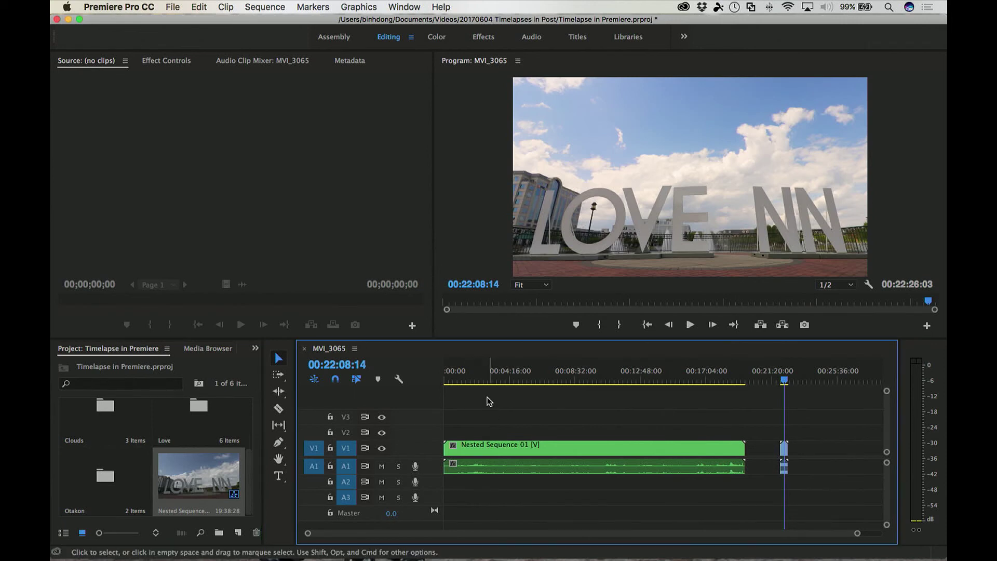
- Open the nested sequence, scrub through the four clips it contains, and close it again
double_click(510, 448)
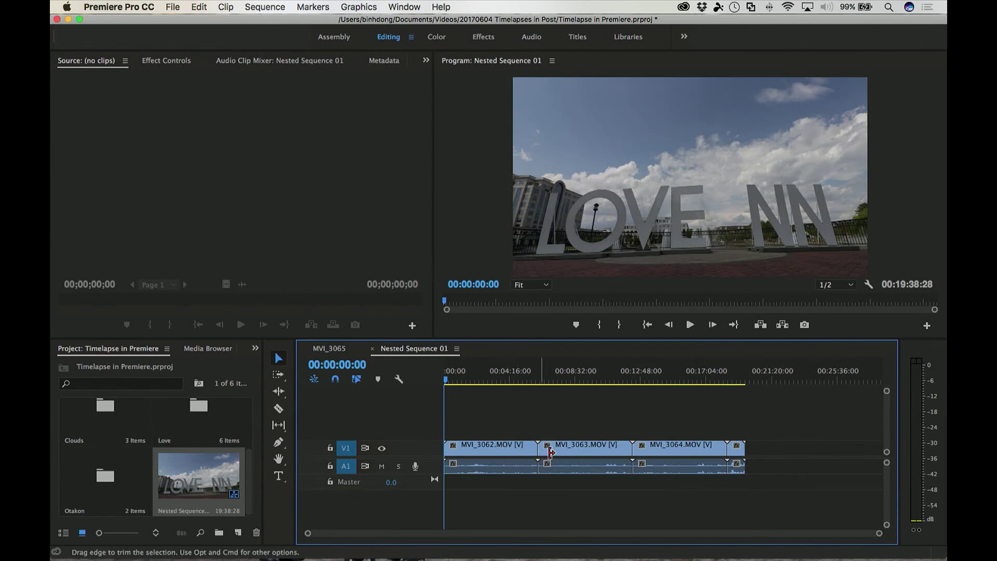
drag(459, 385, 741, 383)
click(372, 349)
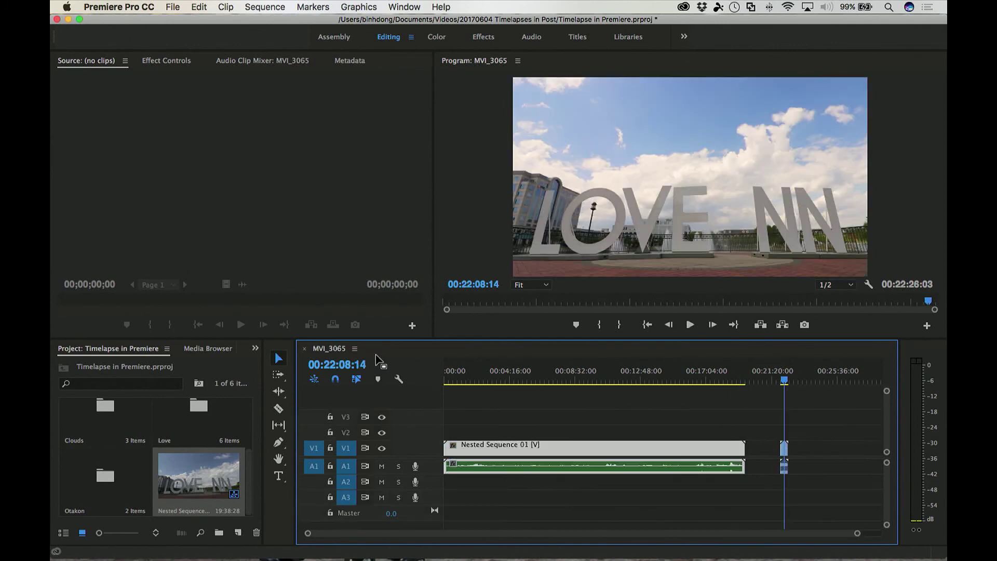
- Delete the nested sequence's audio on A1 and set the nested clip's duration to one minute
click(544, 424)
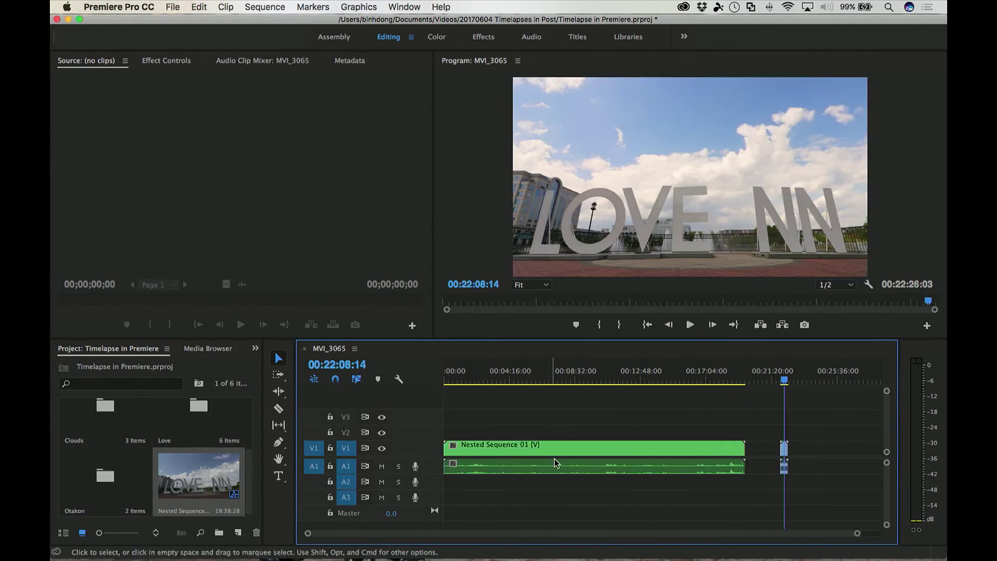
key(Delete)
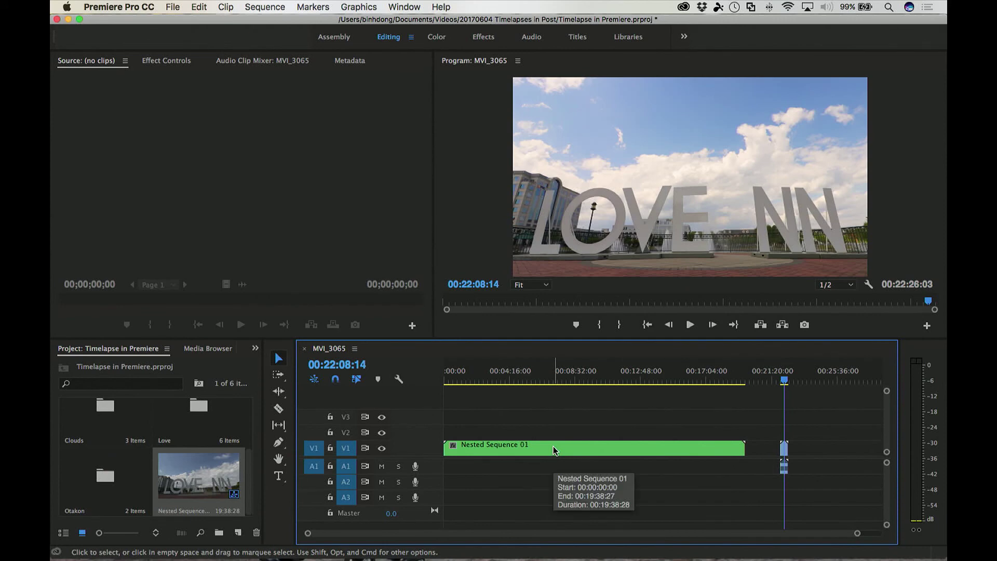
click(536, 381)
right_click(553, 454)
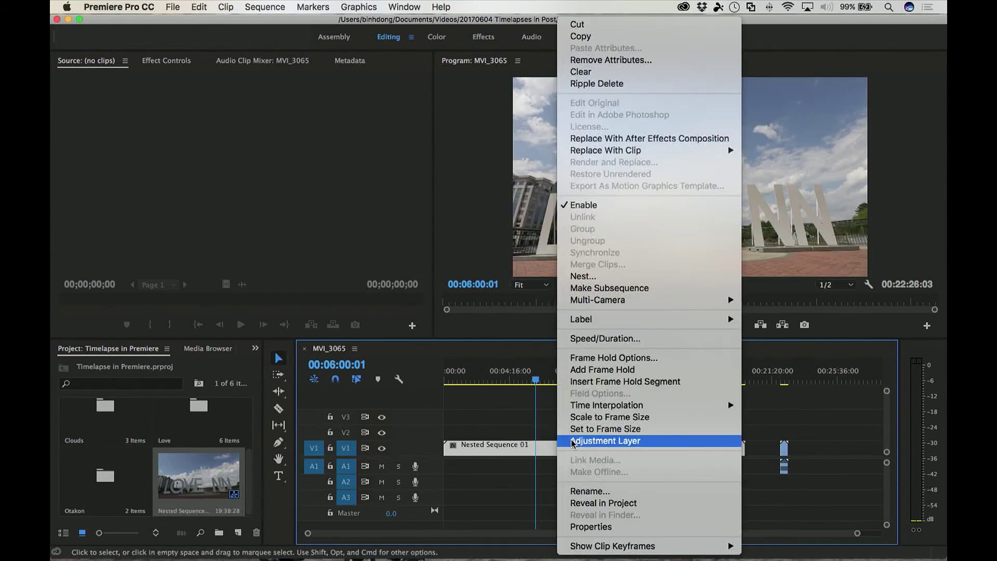
click(606, 338)
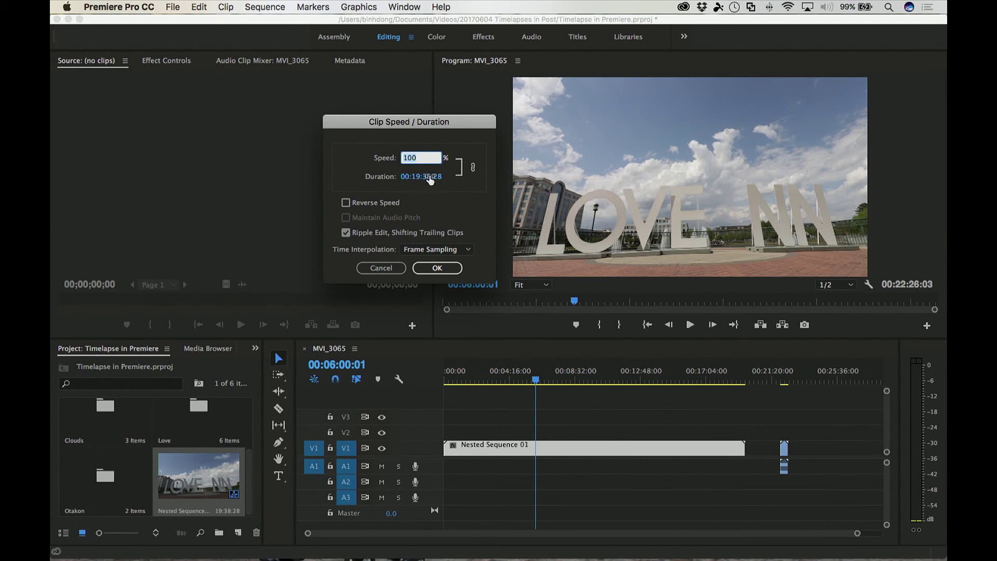
click(429, 178)
text(10000)
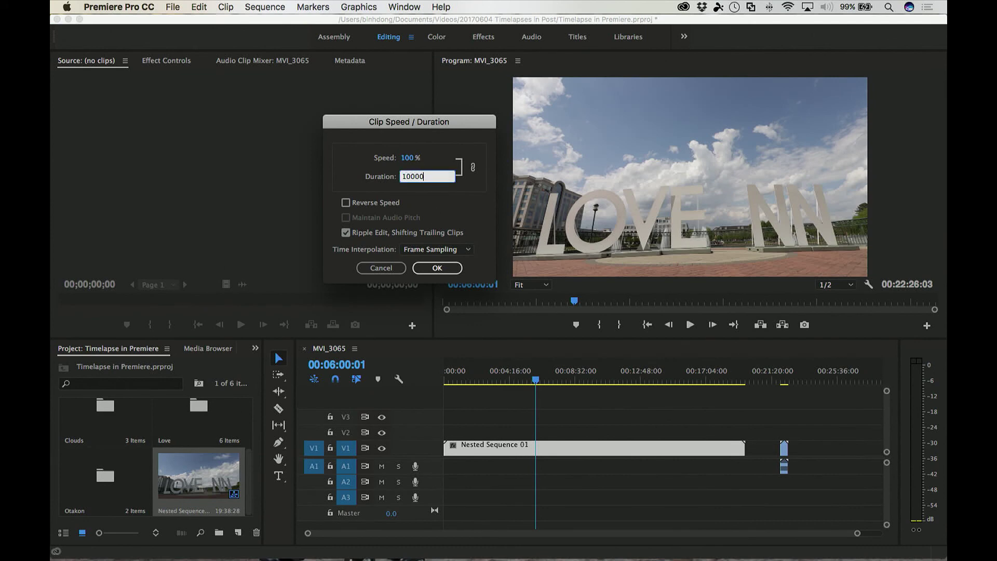
key(Return)
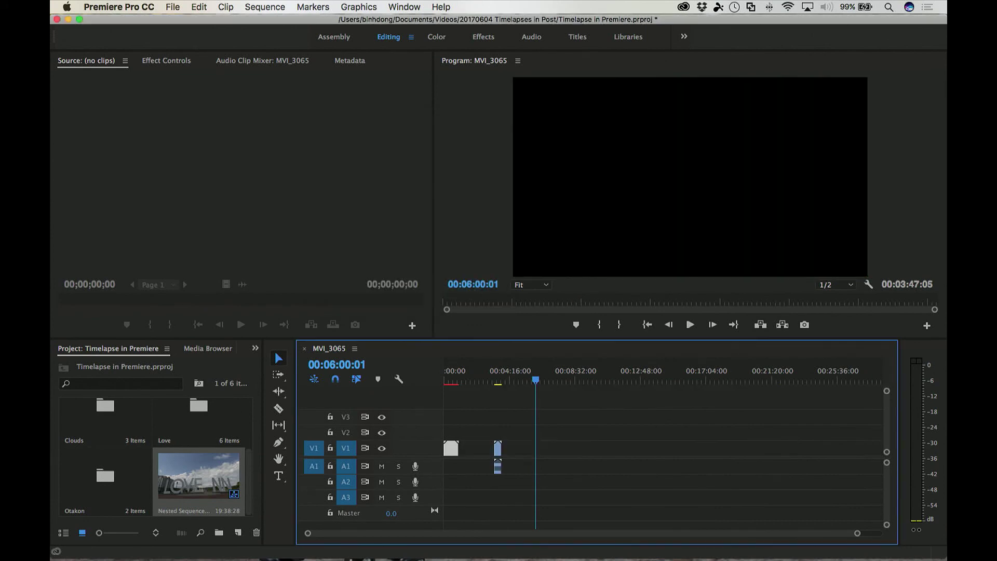
- Play back the shortened nested clip from about 00:00:08
key(backslash)
drag(522, 383, 459, 383)
key(space)
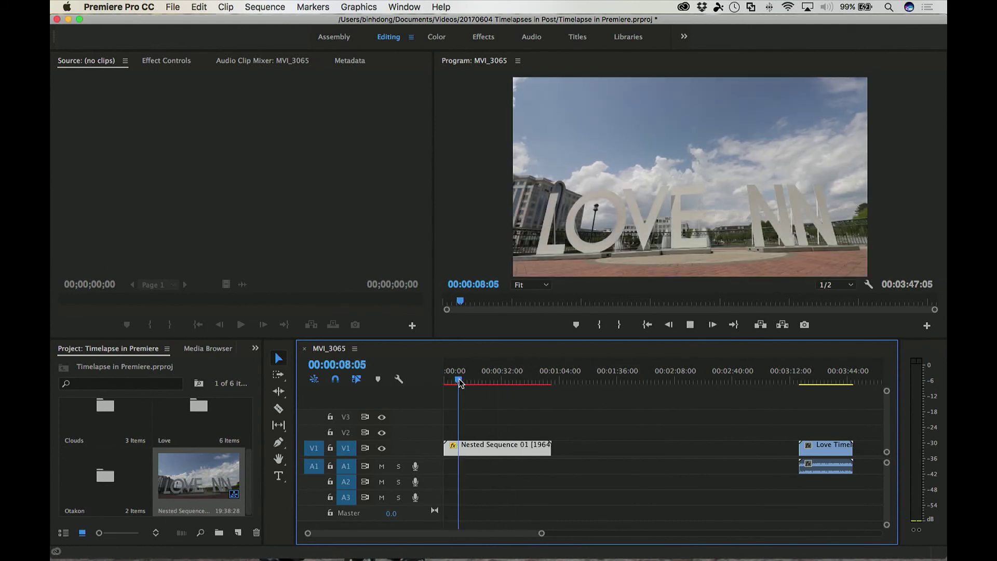